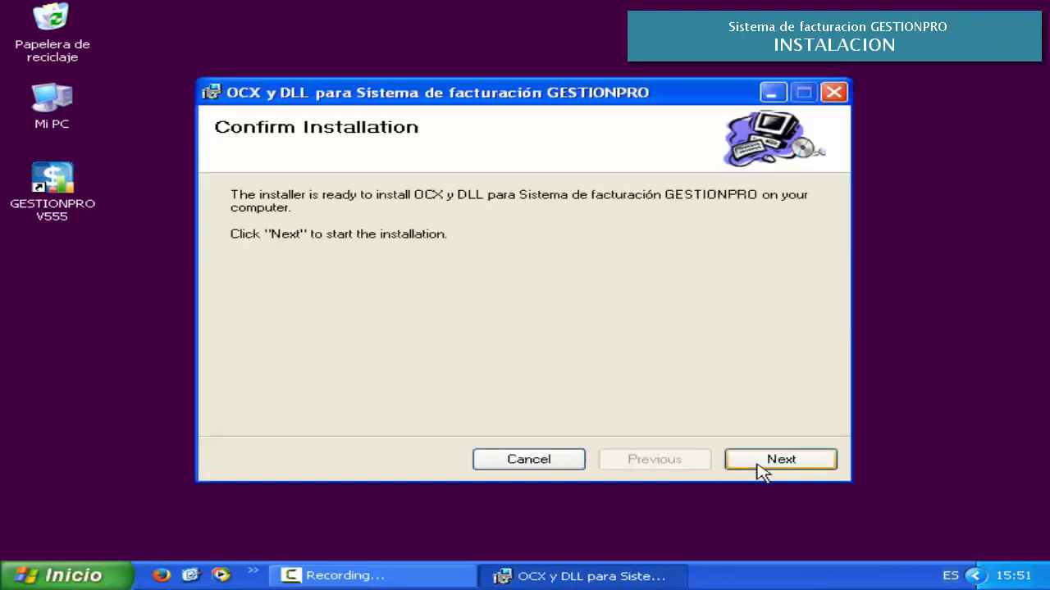
- Run the GESTIONPRO 5.55T5 OCX and DLL installation and close the installer once it finishes
click(823, 471)
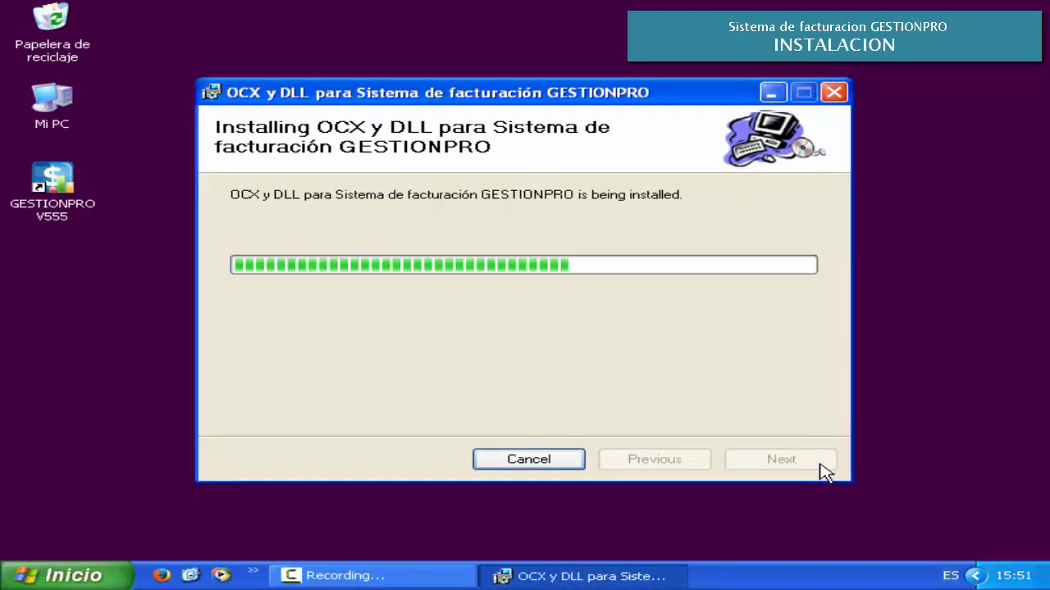
click(822, 465)
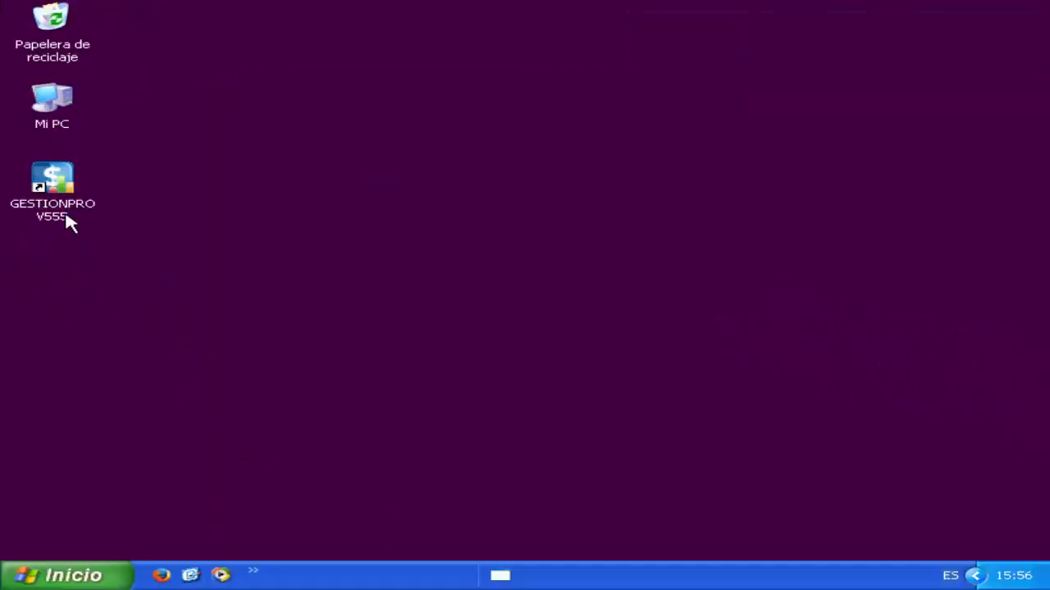
- Start GESTIONPRO V555 from the desktop and log in with the access password
double_click(67, 217)
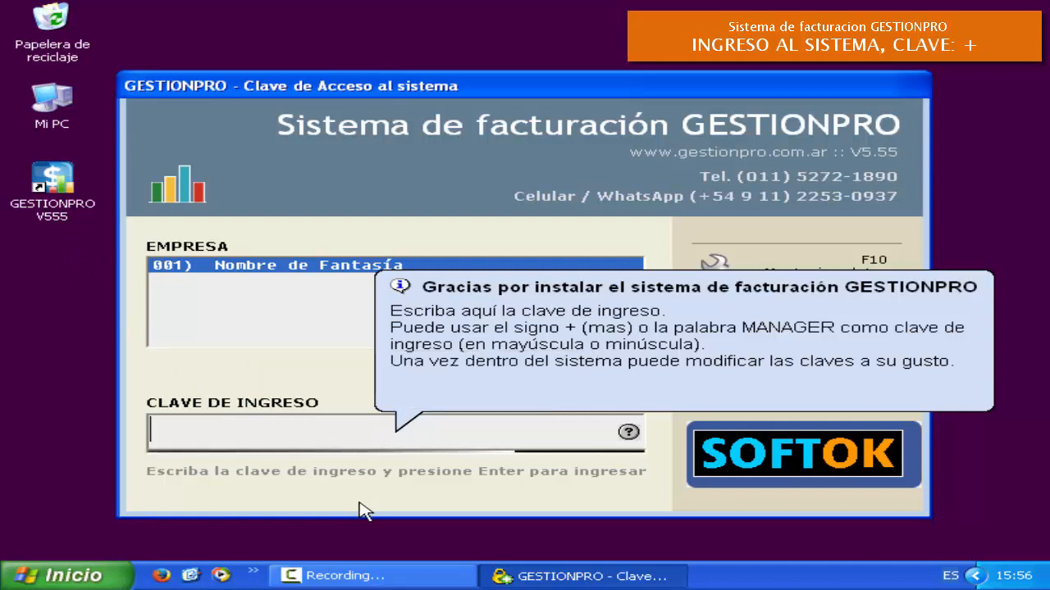
text(+)
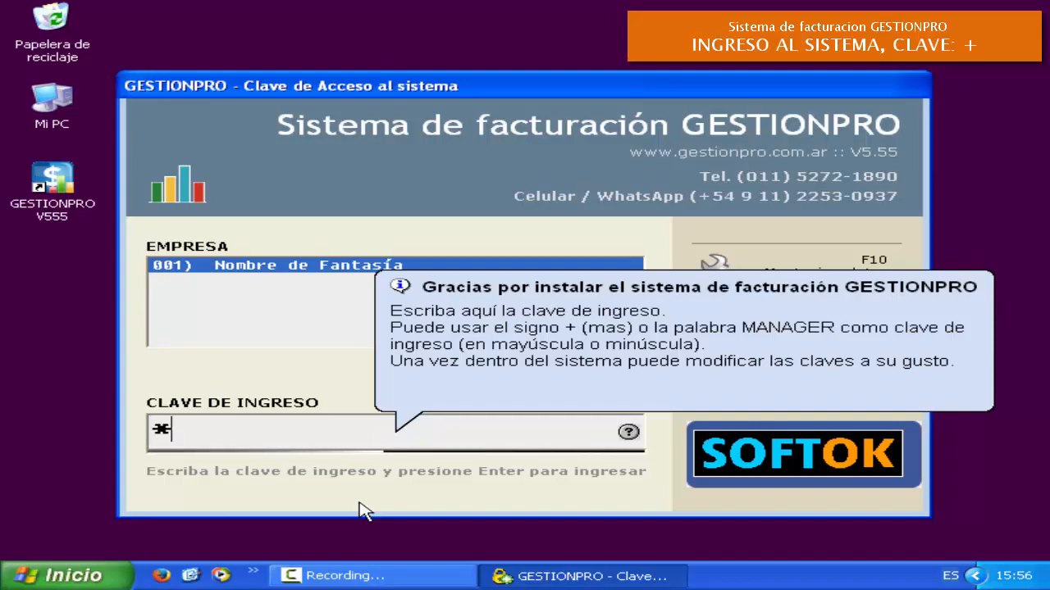
key(Return)
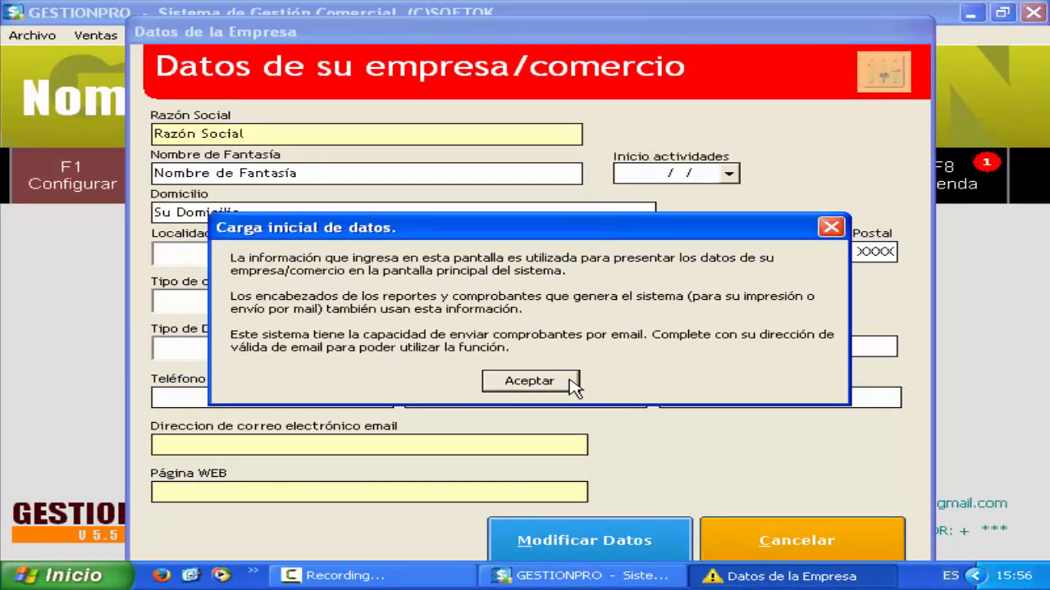
- Enter legal name 'El Nombre de Mi Empresa', trade name 'MI EMPRESA ES LA MEJOR' and the e-mail, then save
click(530, 381)
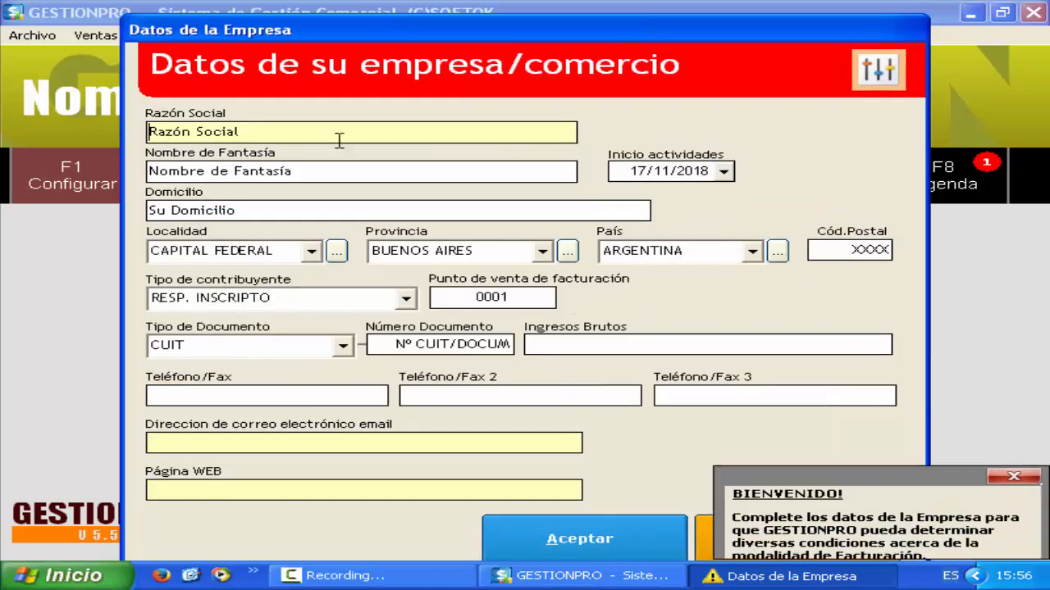
drag(284, 136, 107, 133)
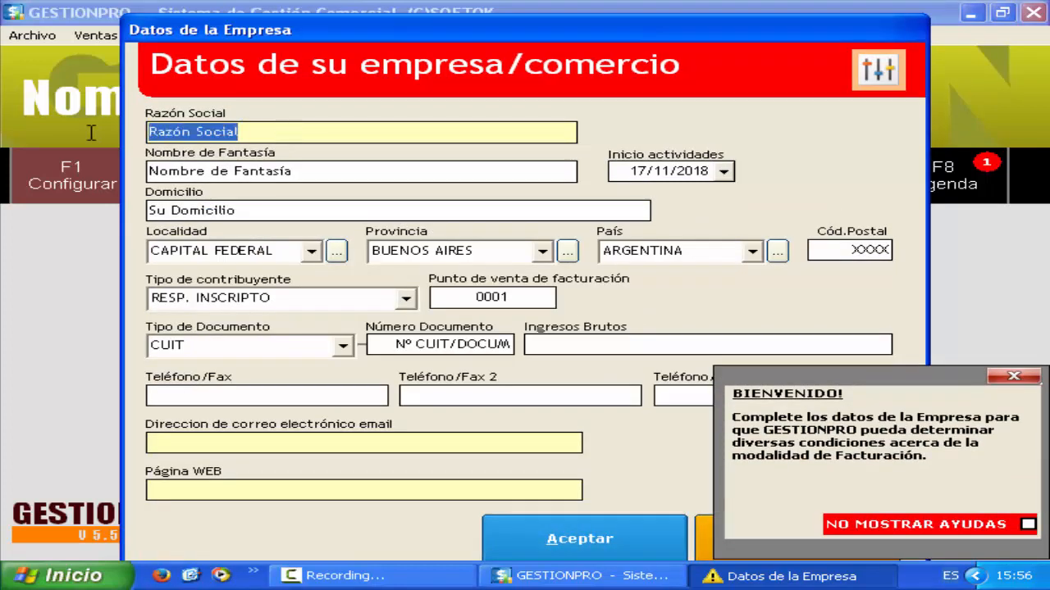
text(El Nombre de Mi Empresa)
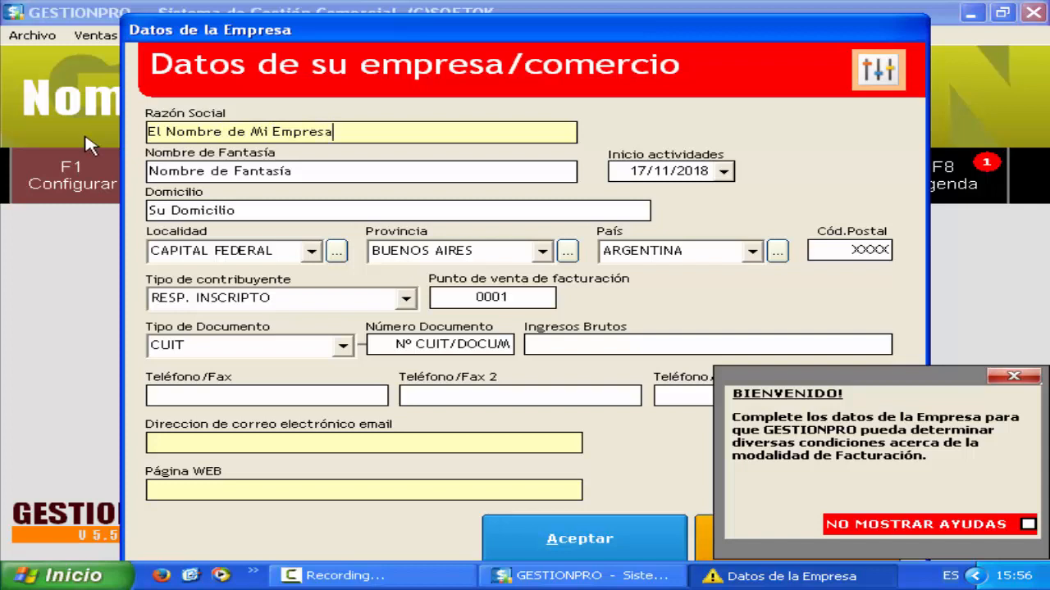
drag(304, 171, 150, 170)
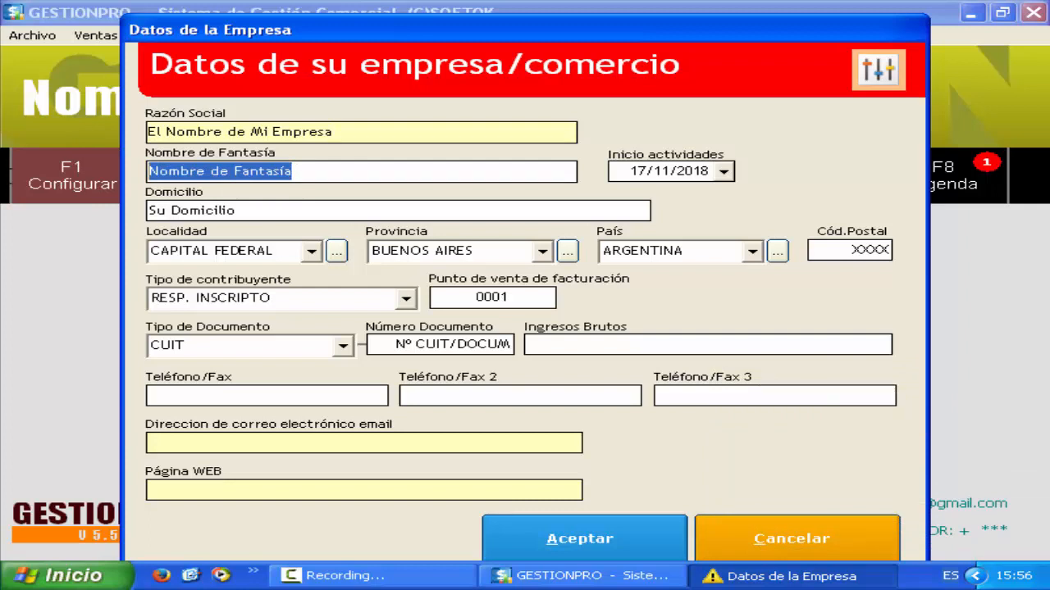
text(MI EMPRESA ES LA MEJOR)
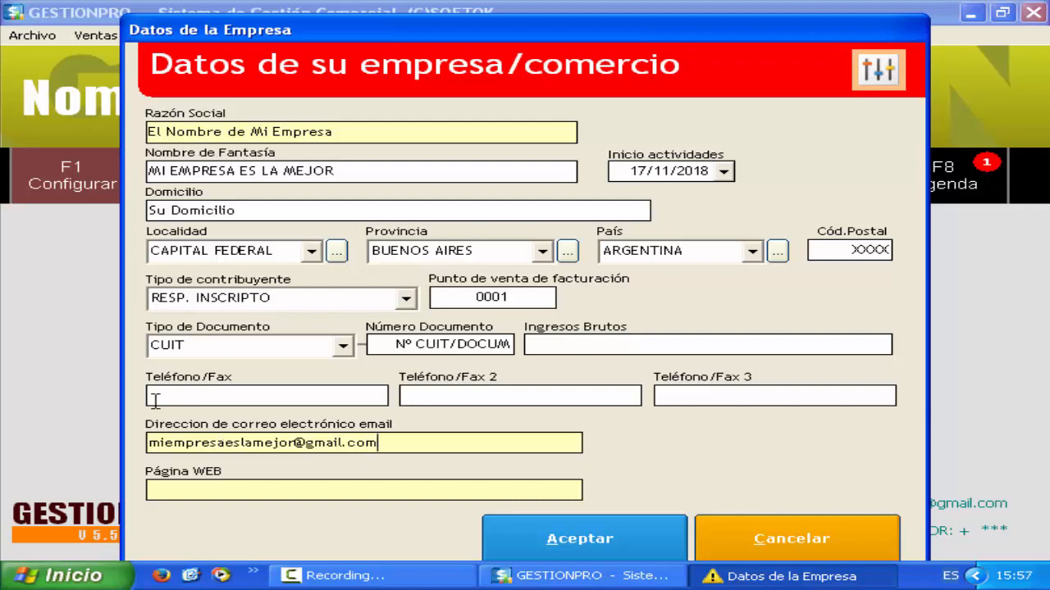
click(656, 548)
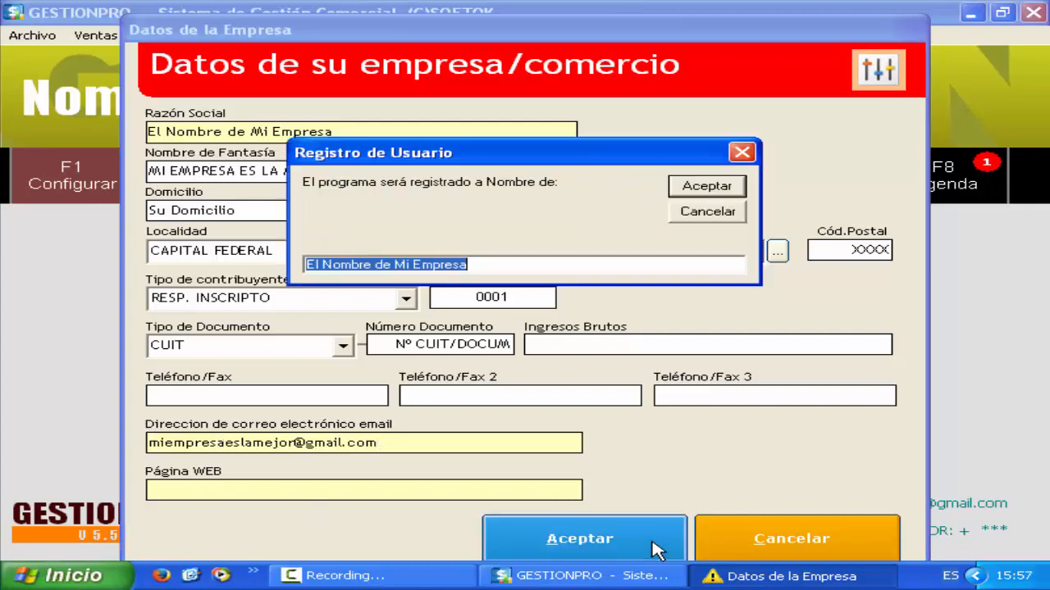
- Confirm registration under El Nombre de Mi Empresa and answer Sí to salesperson management and automatic stock control
click(717, 197)
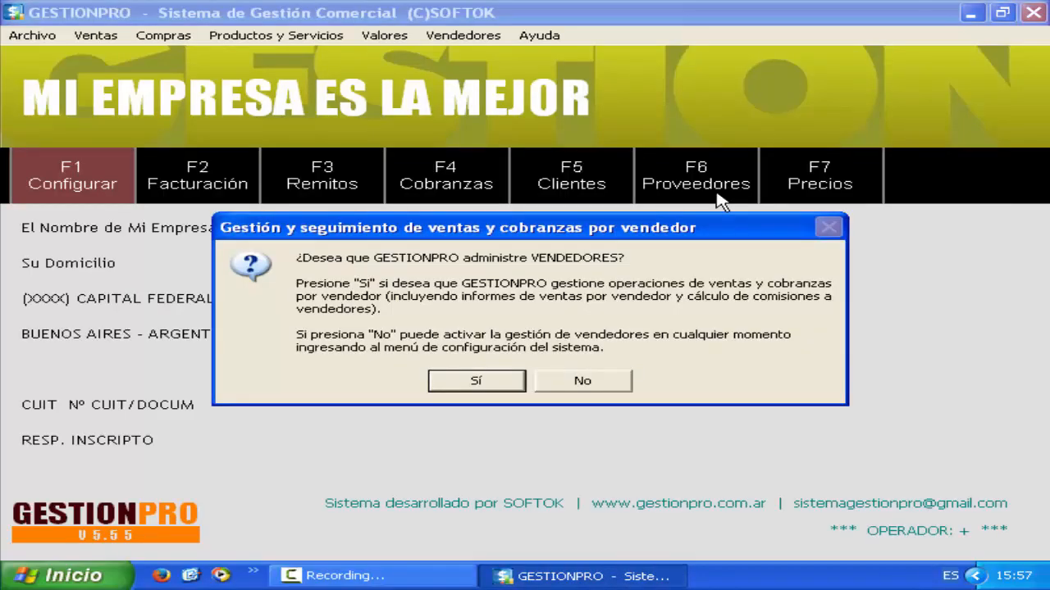
click(509, 391)
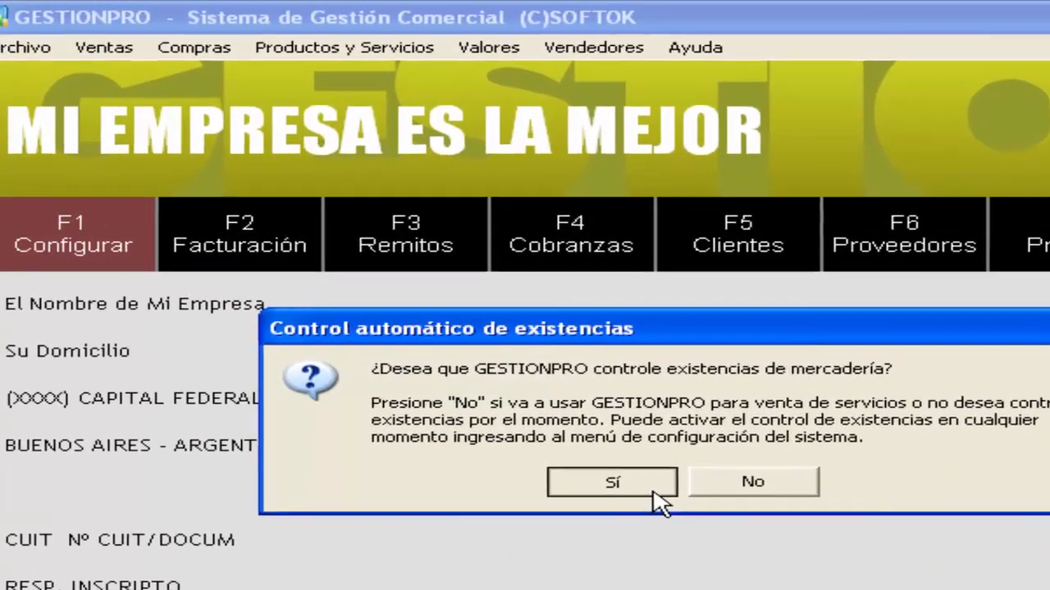
click(654, 491)
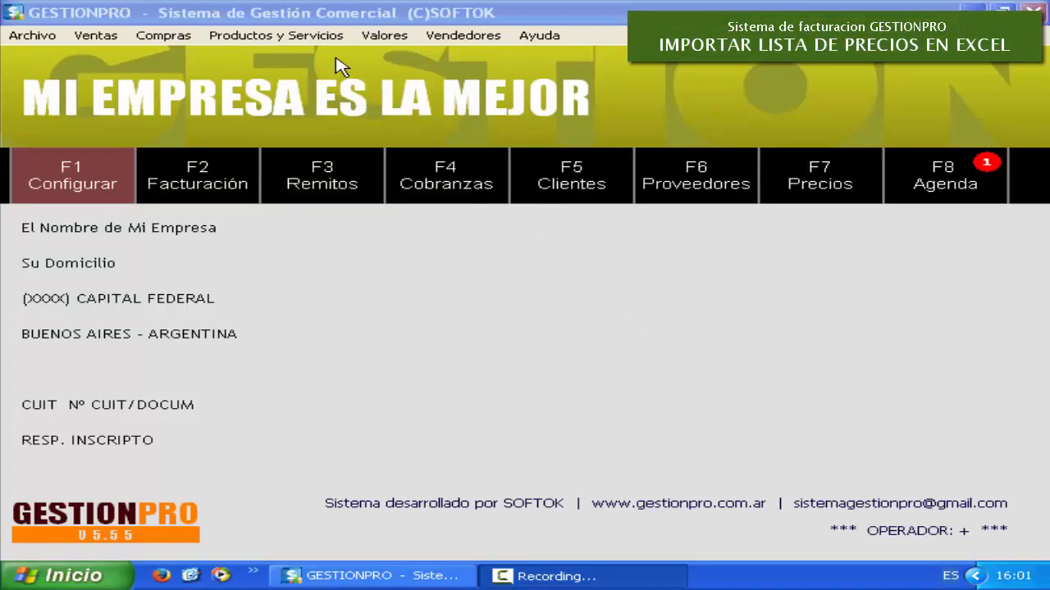
- Open Productos y Servicios > Herramientas > Importar listas de precios desde Excel and review its file-format help
click(332, 37)
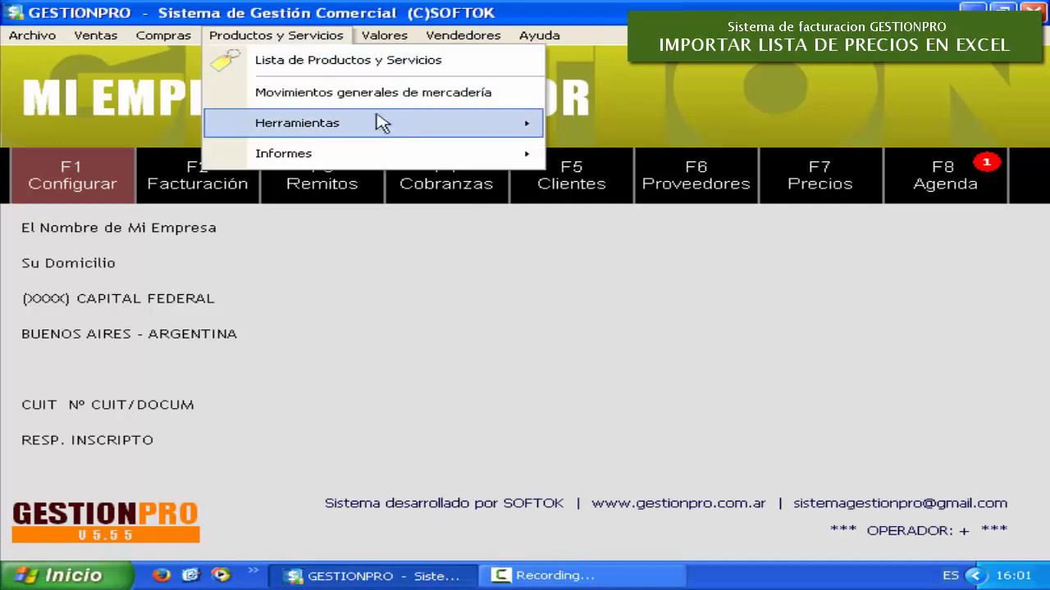
mouse_move(445, 131)
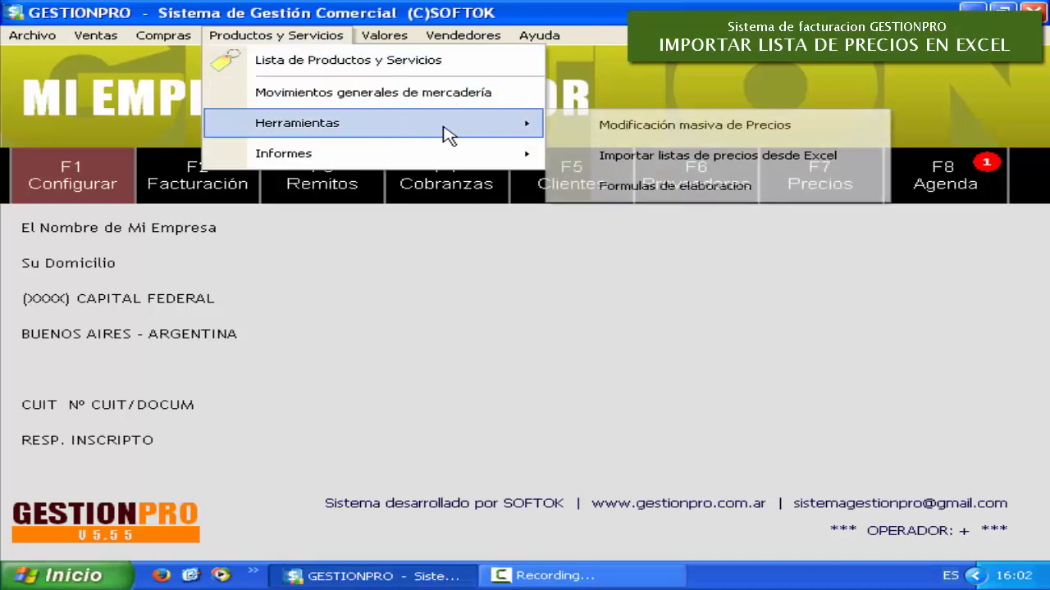
click(565, 168)
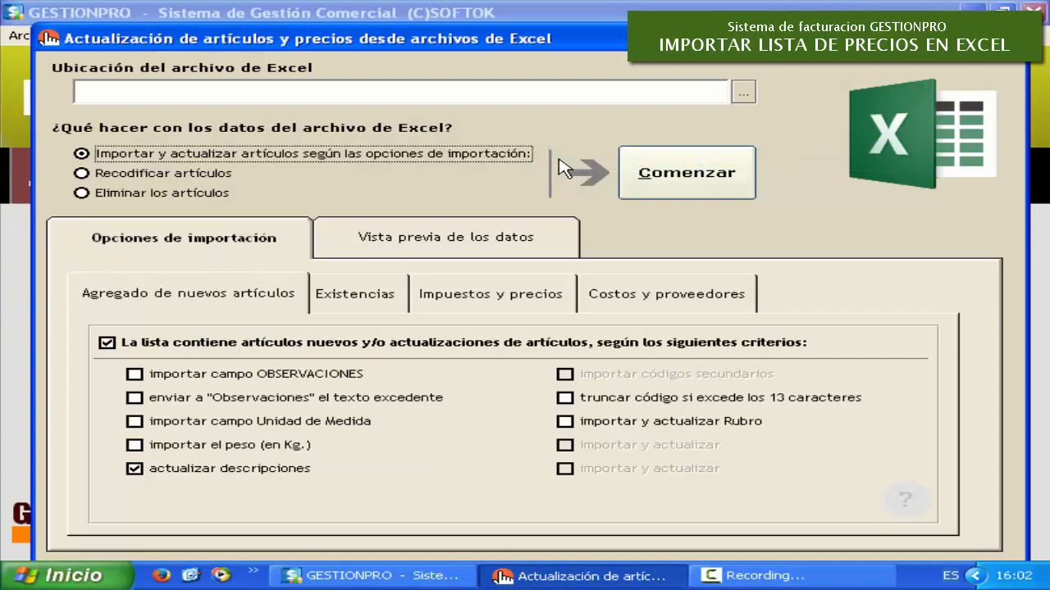
click(925, 515)
click(828, 378)
click(828, 378)
click(829, 378)
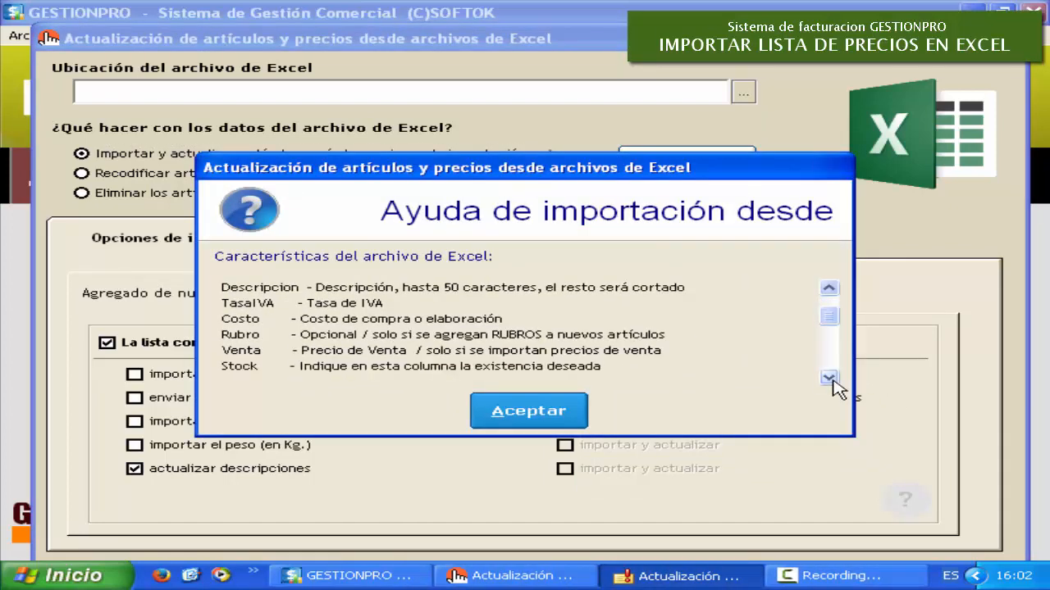
click(828, 378)
click(829, 378)
click(541, 412)
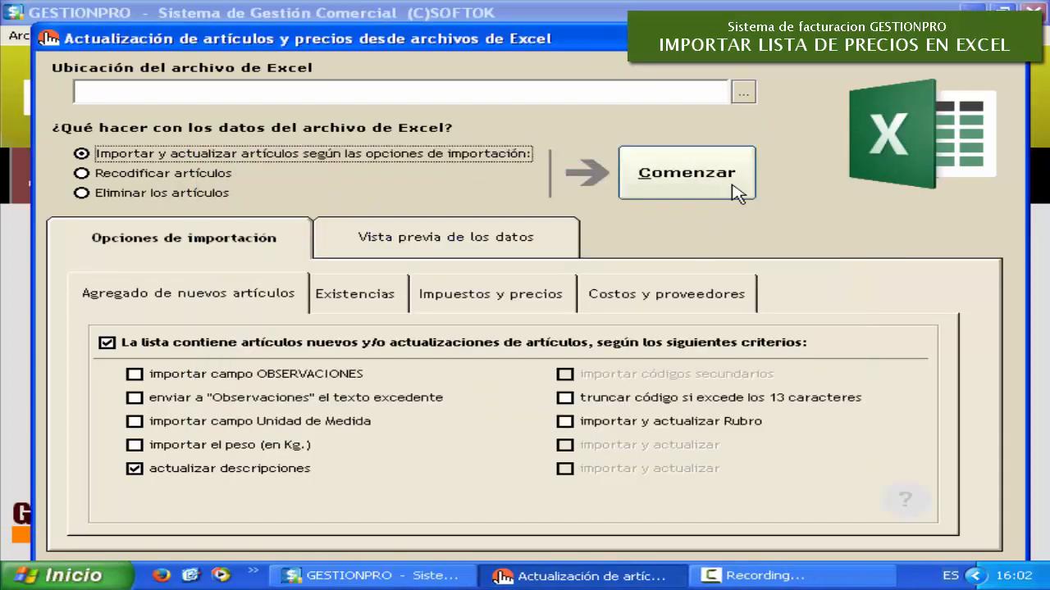
- Choose ListaPrecios.xls from the Desktop as the Excel file to import
click(745, 96)
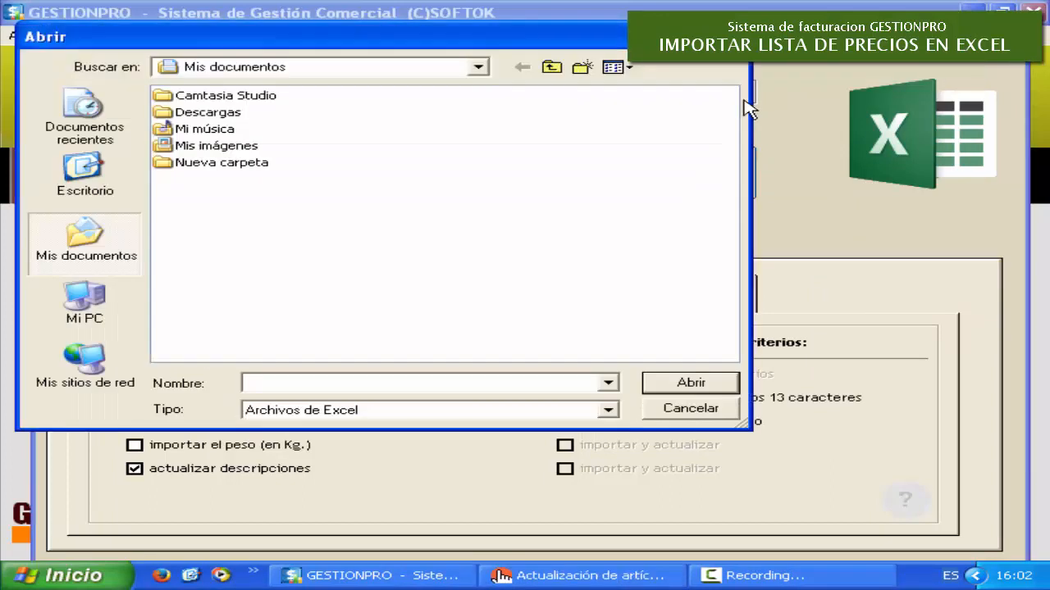
click(78, 175)
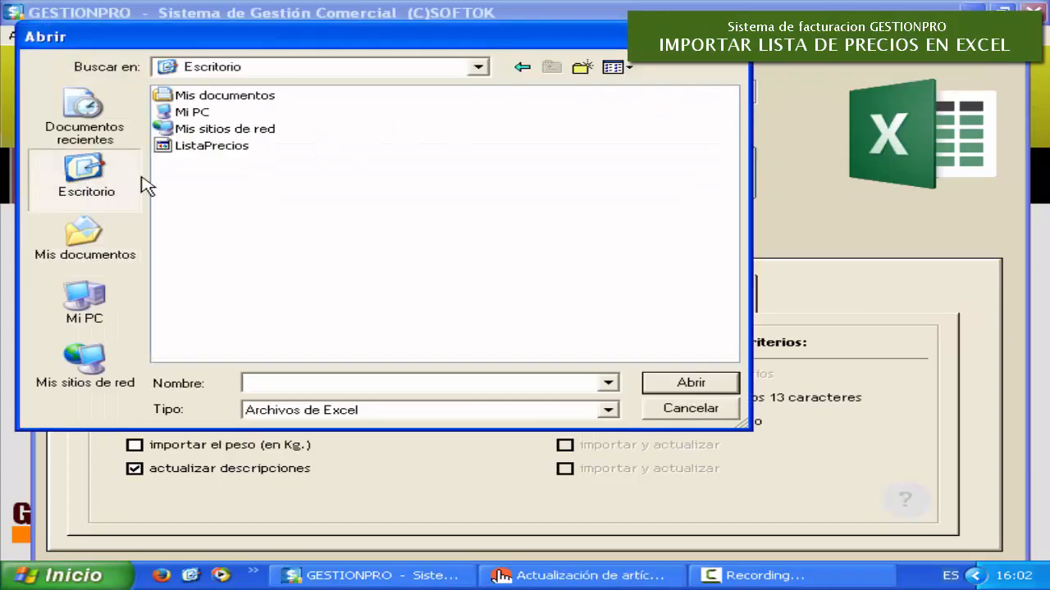
click(237, 150)
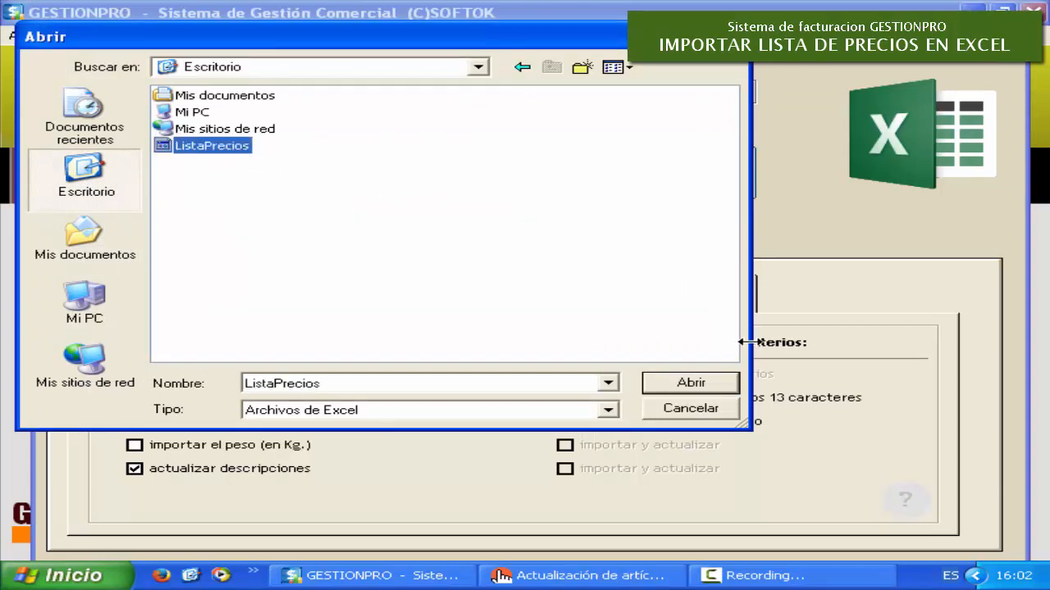
click(728, 381)
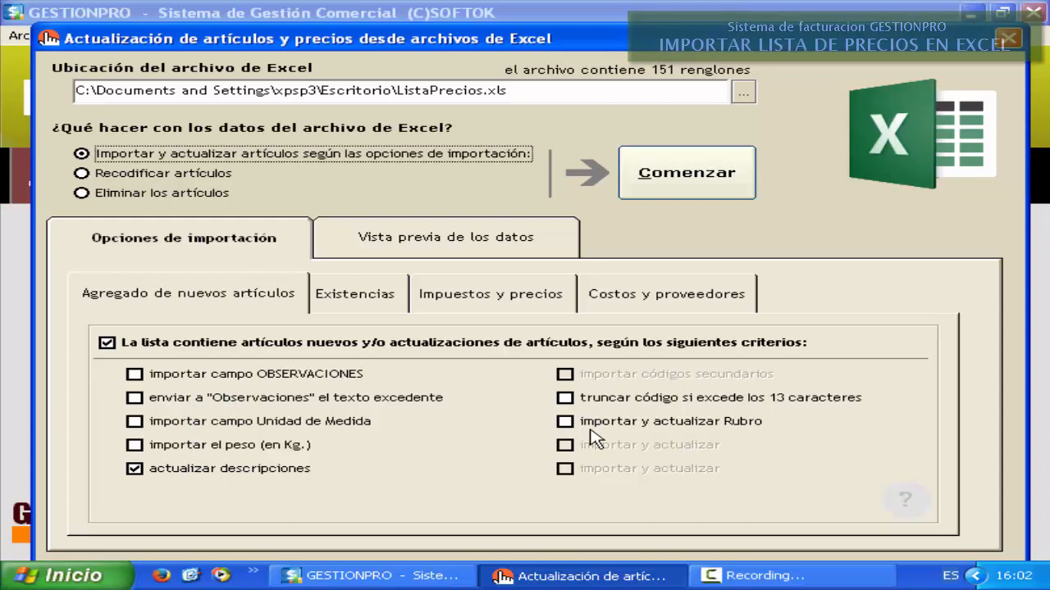
- Enable stock import and sale-price import as FINAL, then preview the file's article rows
click(380, 314)
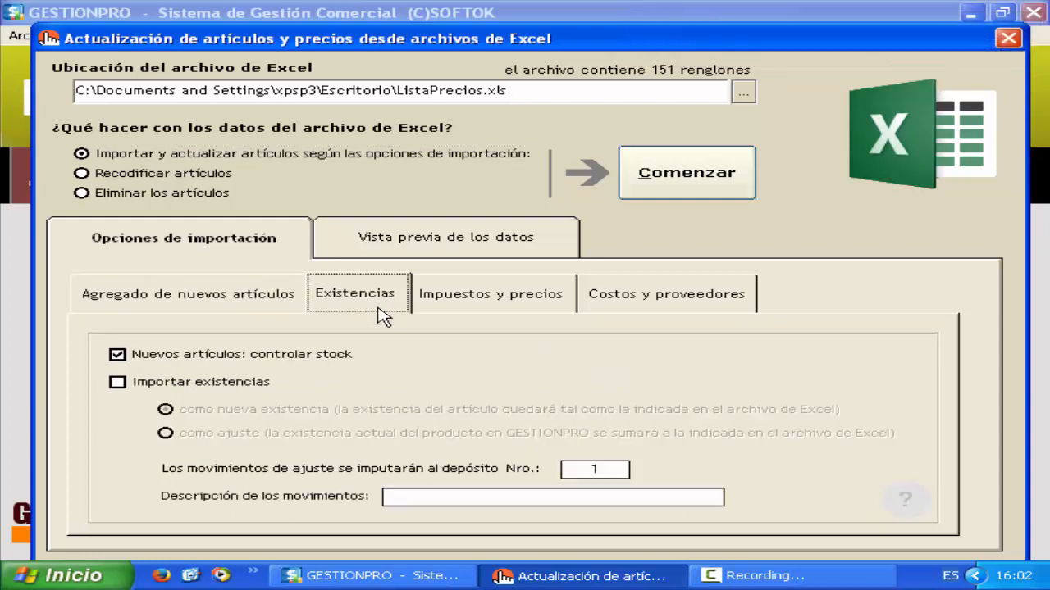
click(228, 385)
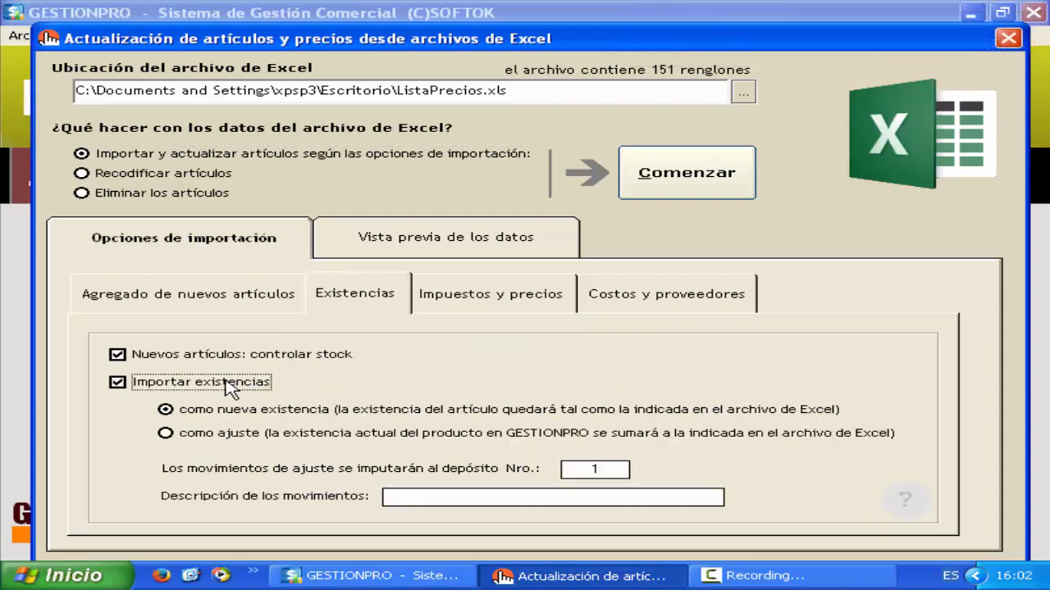
click(560, 307)
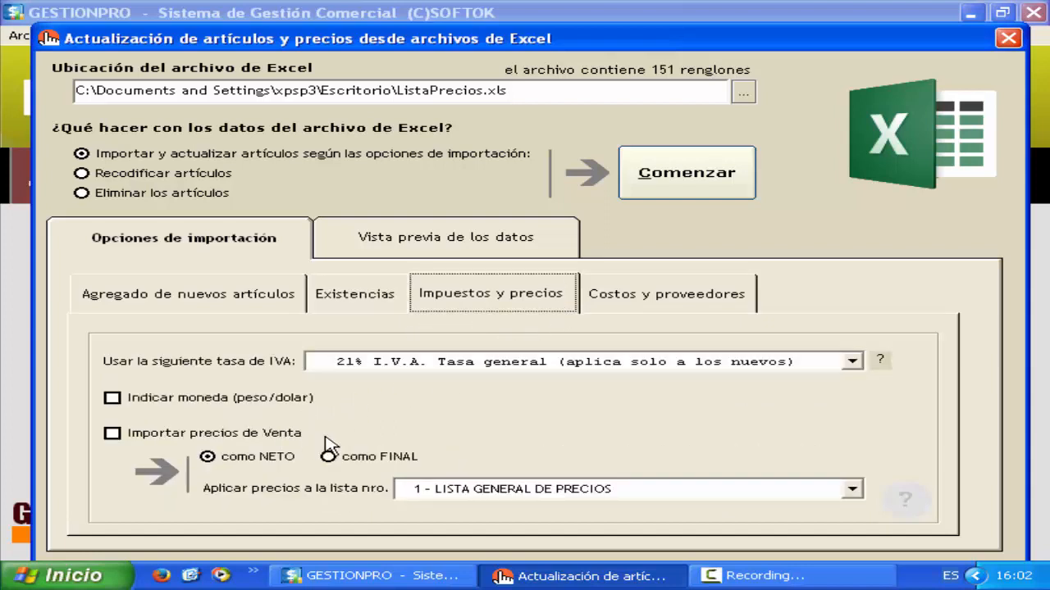
click(293, 441)
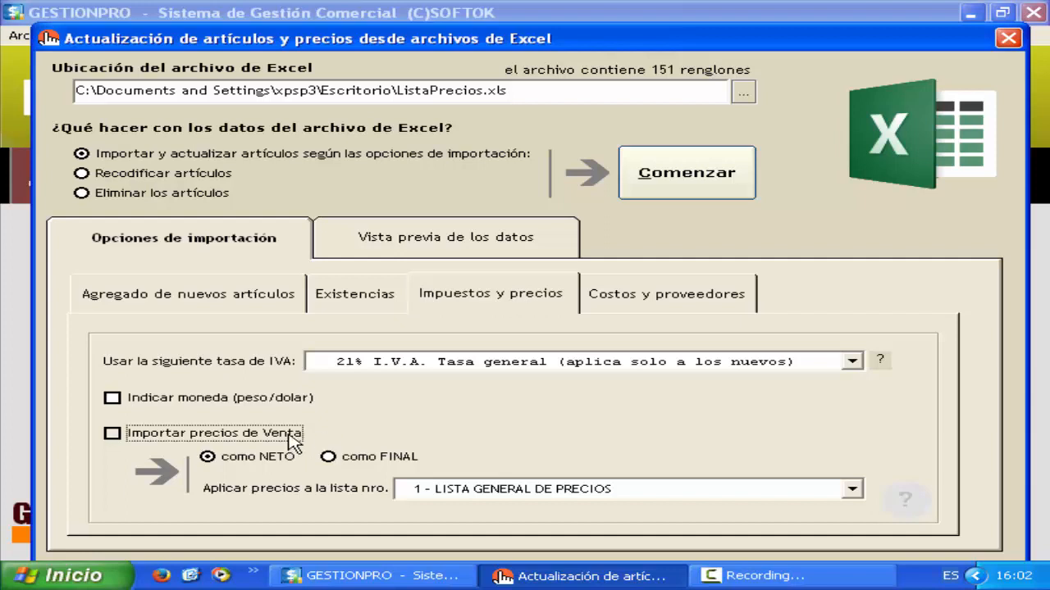
click(384, 464)
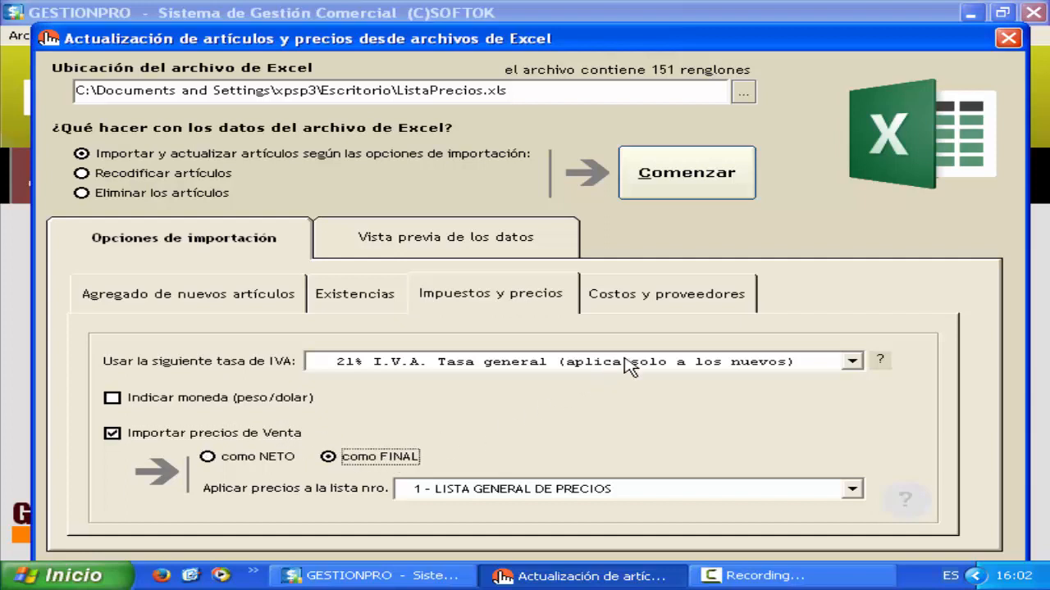
click(713, 308)
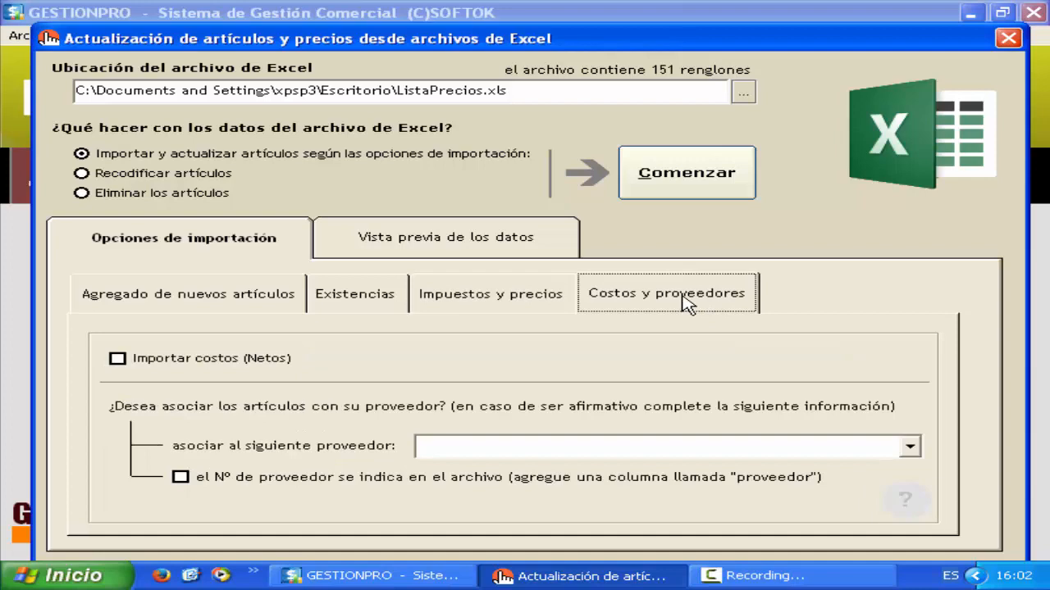
click(565, 253)
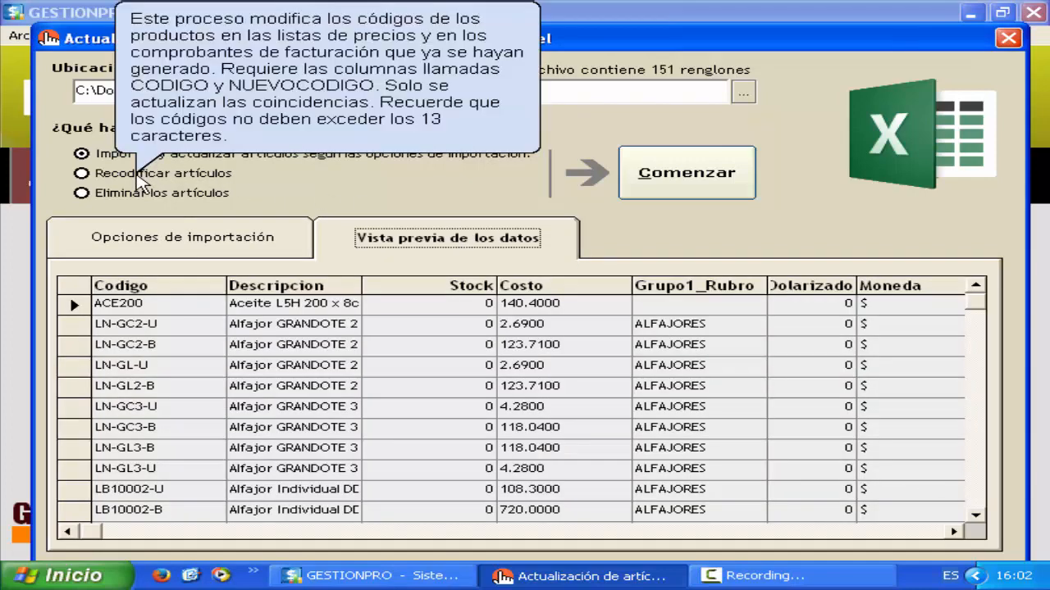
- Import all 151 articles from ListaPrecios.xls, confirm the finished procedure, and close the import window
mouse_move(143, 201)
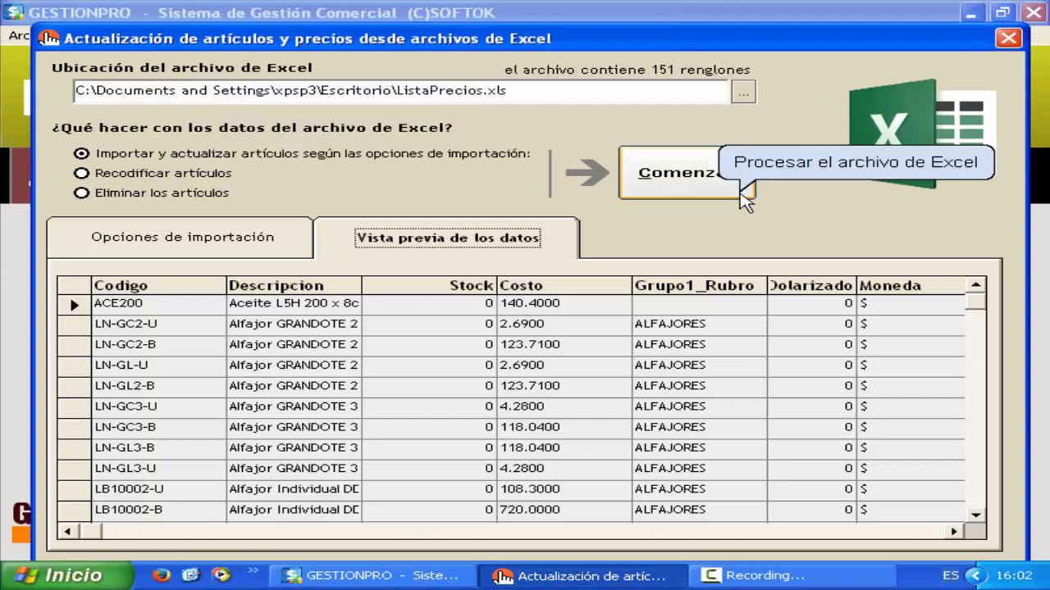
click(742, 193)
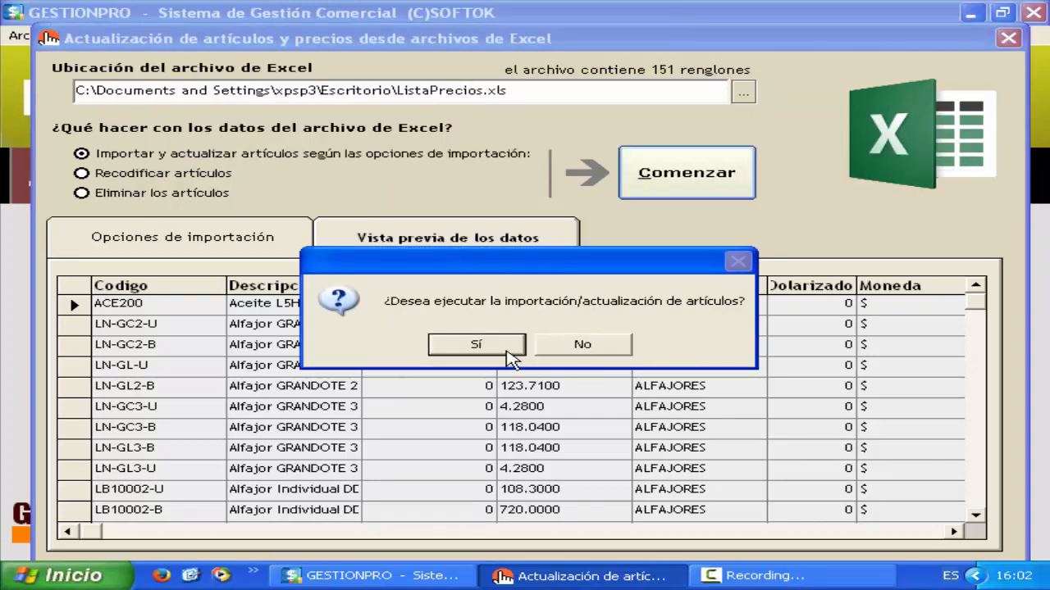
click(507, 351)
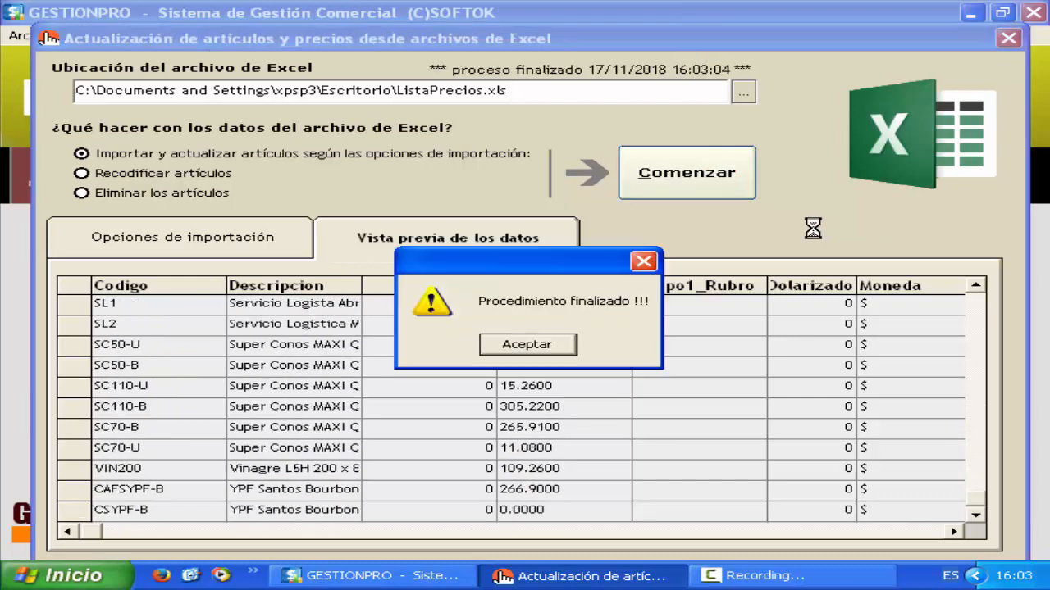
click(565, 348)
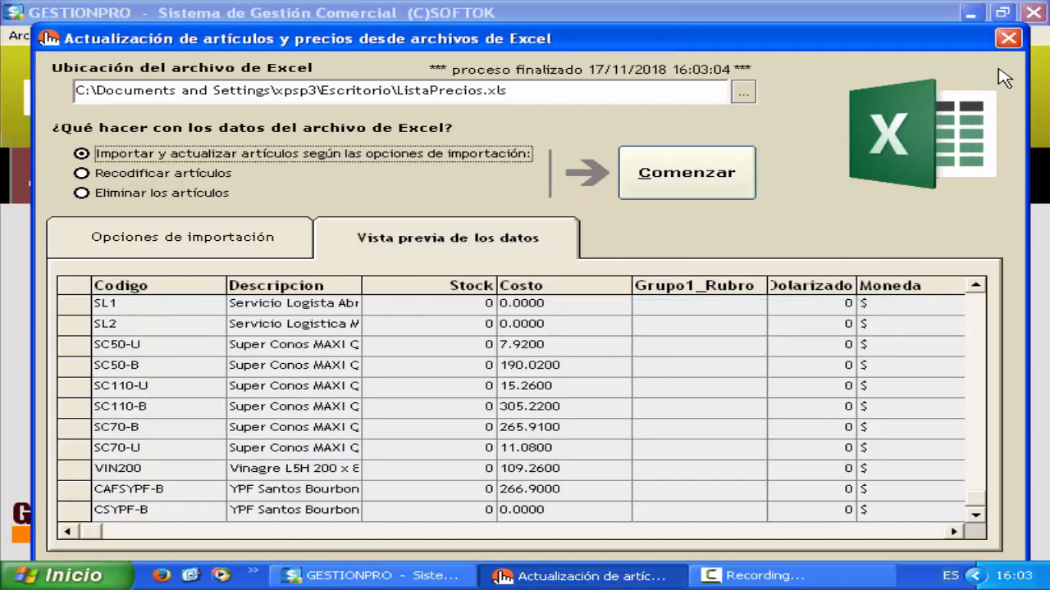
click(1008, 39)
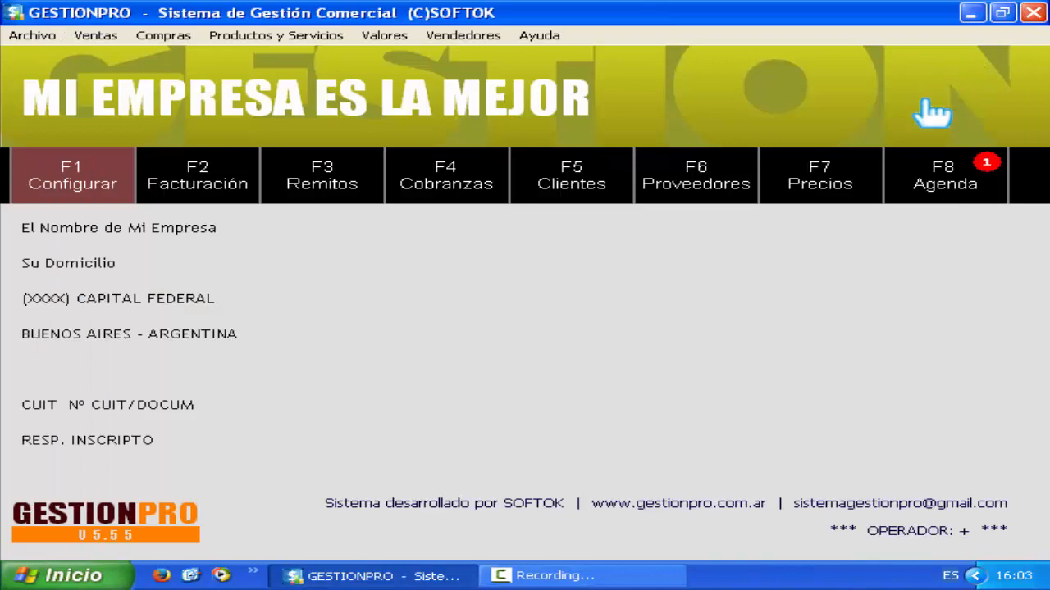
click(870, 205)
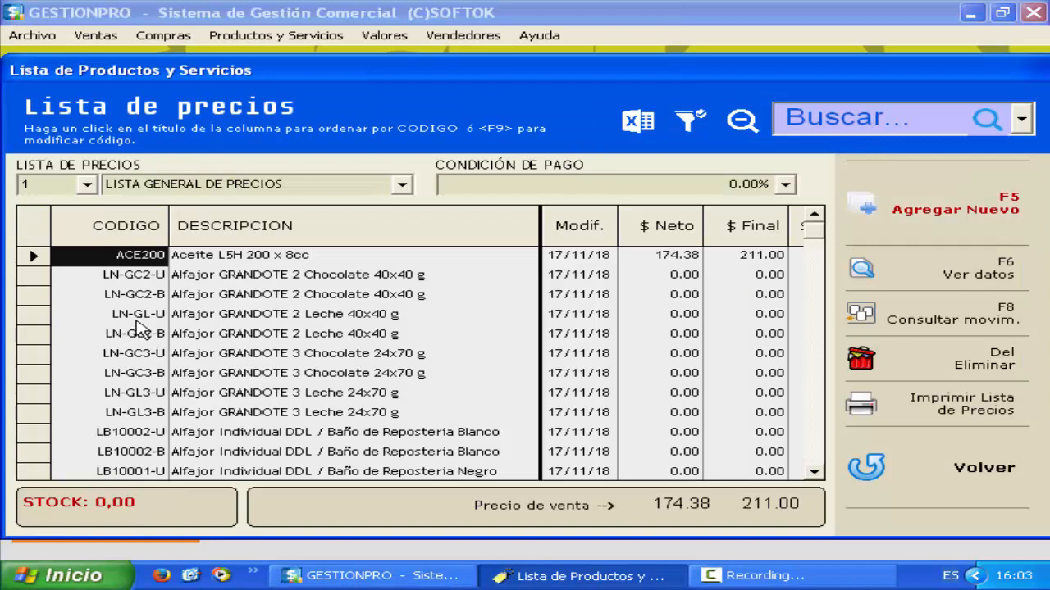
key(Down)
key(Down)
key(Down)
key(Down)
key(Down)
key(Down)
key(Down)
key(Down)
key(Down)
key(Down)
key(Down)
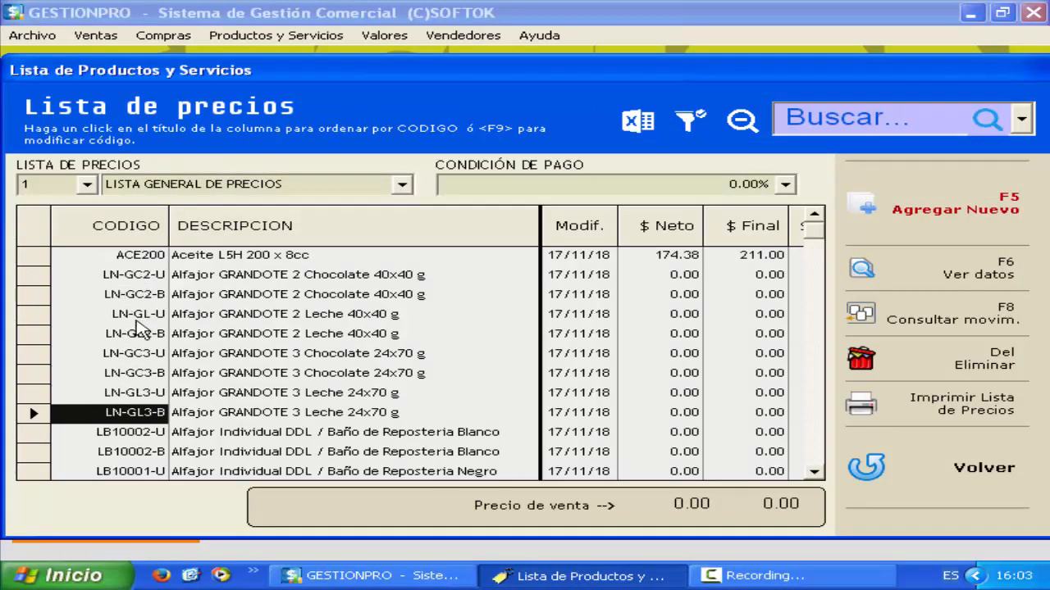
key(Down)
key(Down)
key(Down)
key(Down)
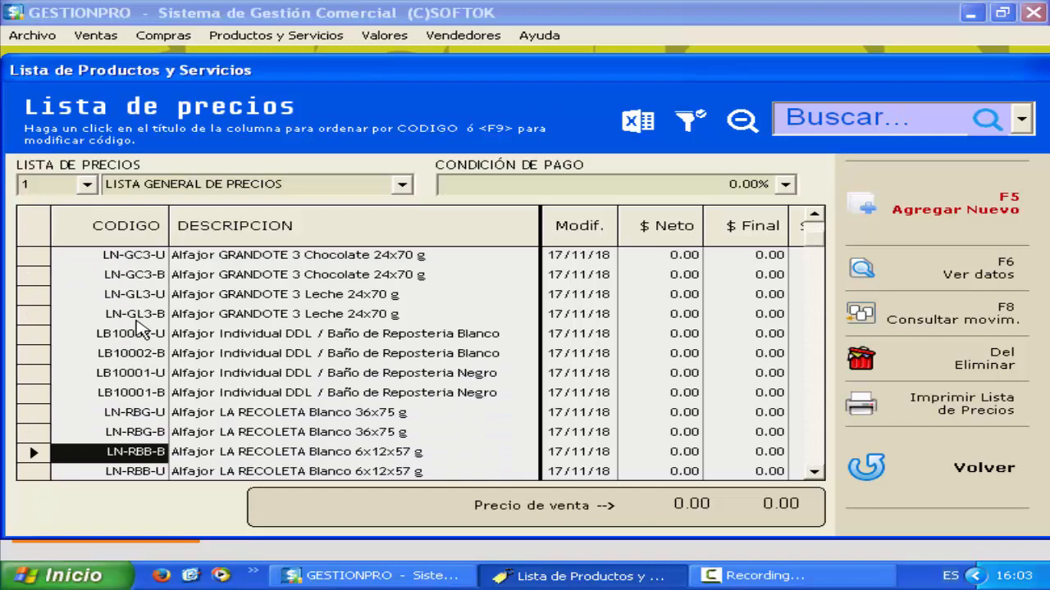
click(1002, 508)
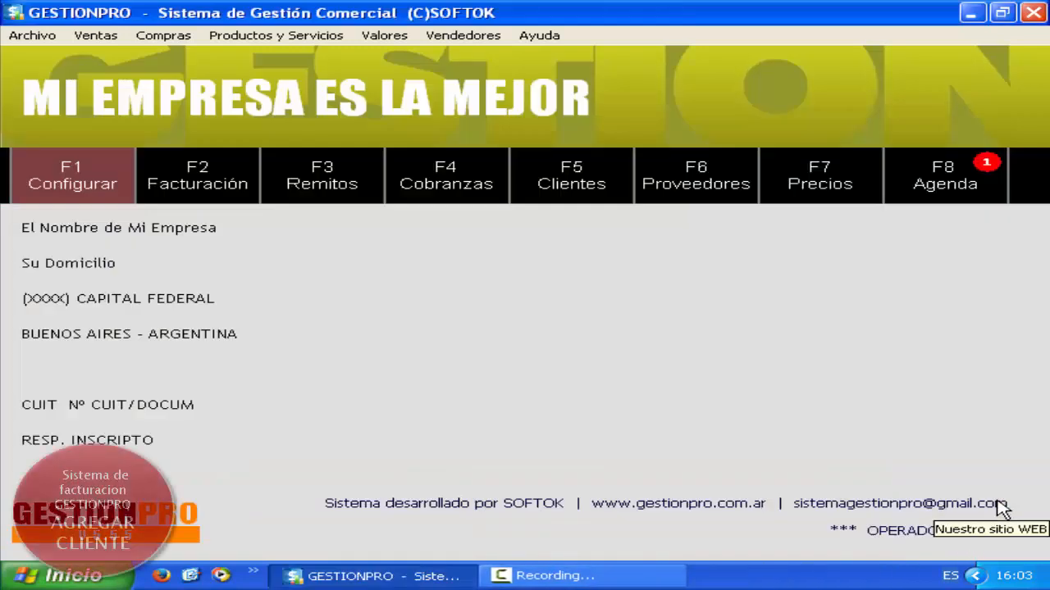
- Open the F5 Clientes list, dismiss its help panel, and start a new client record
click(978, 502)
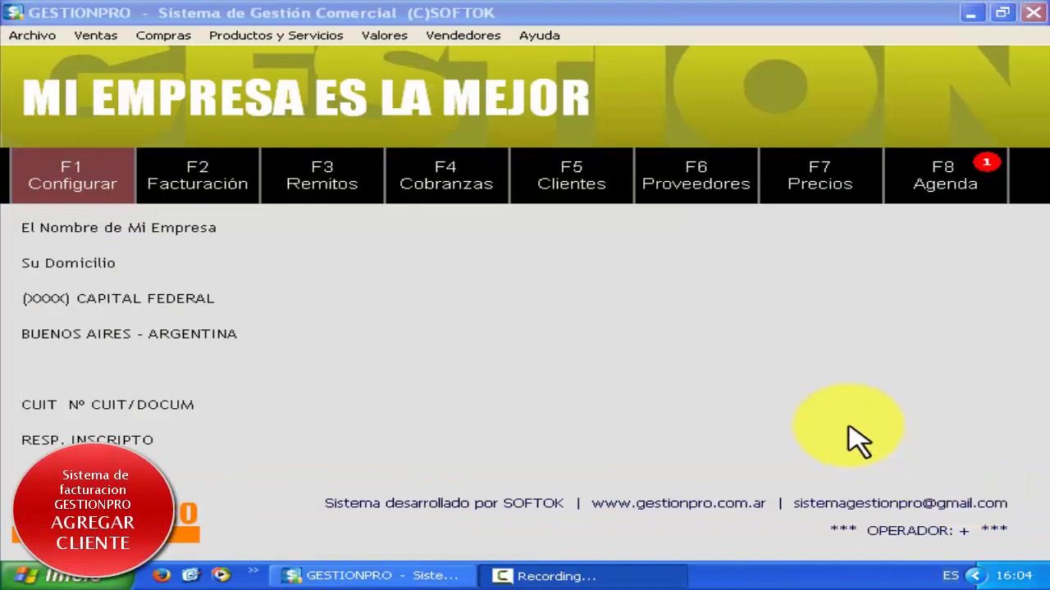
click(621, 199)
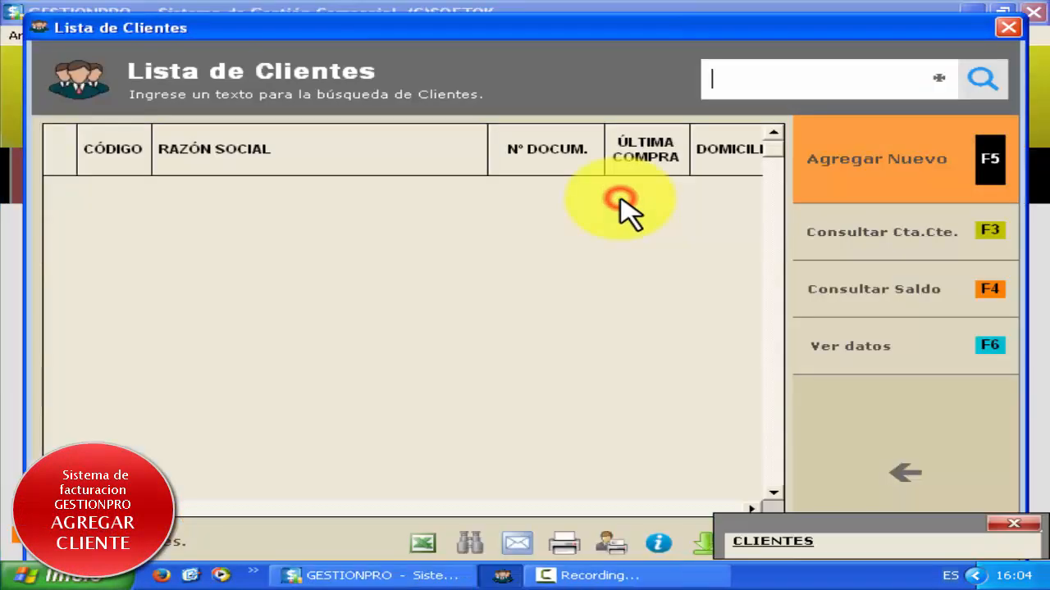
click(1021, 376)
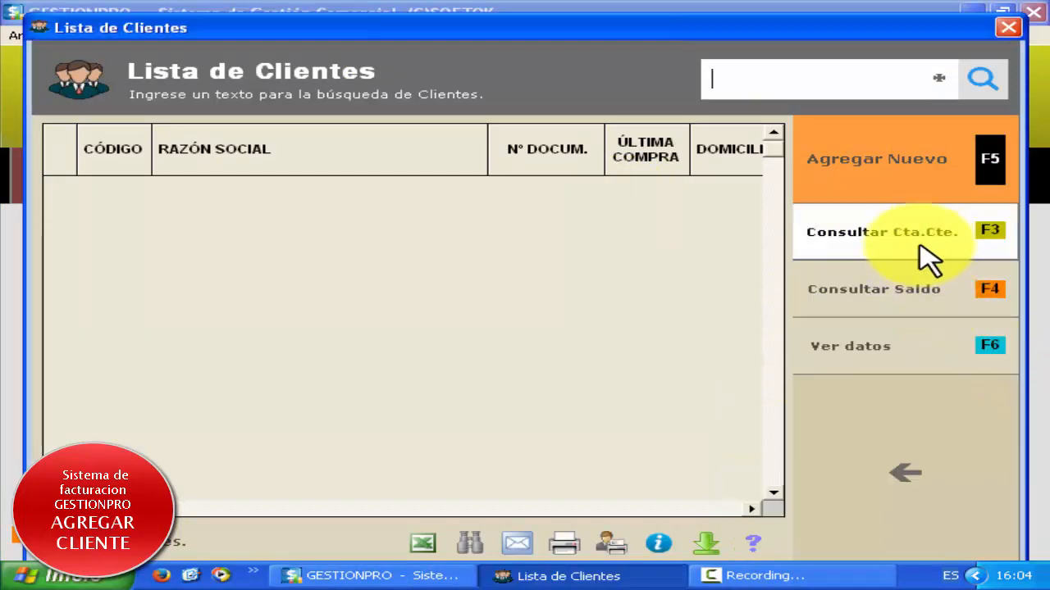
click(943, 195)
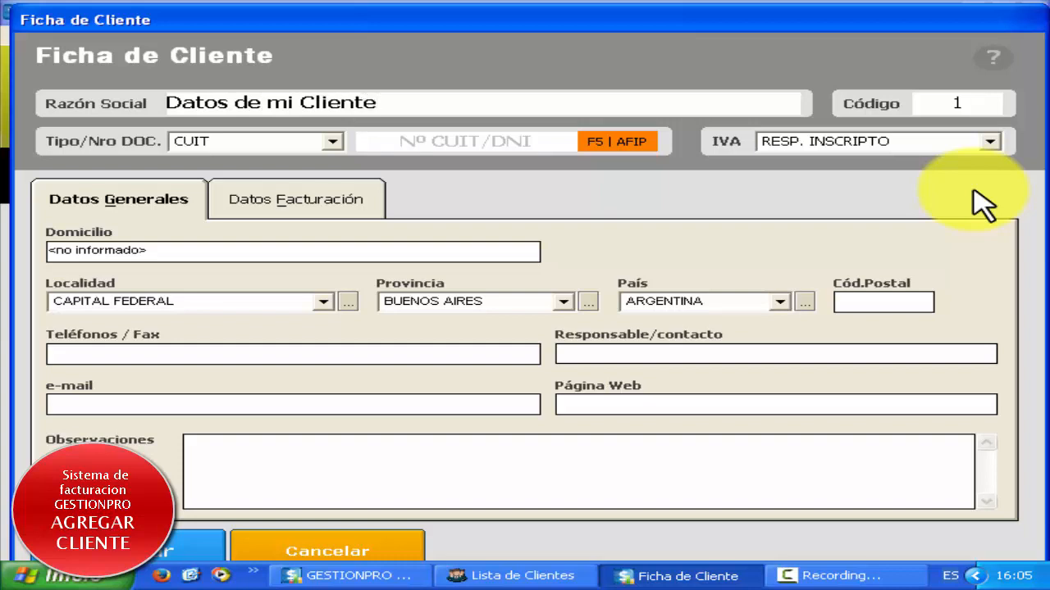
- Give the client document type DNI with its number, keep CONTADO billing, and save the record
click(334, 142)
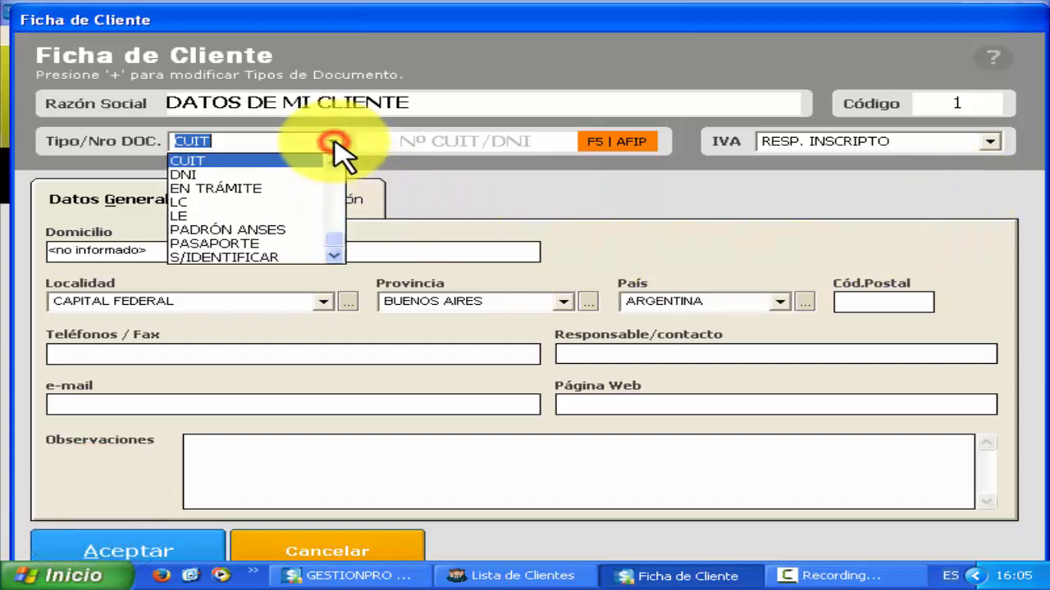
click(317, 175)
click(389, 143)
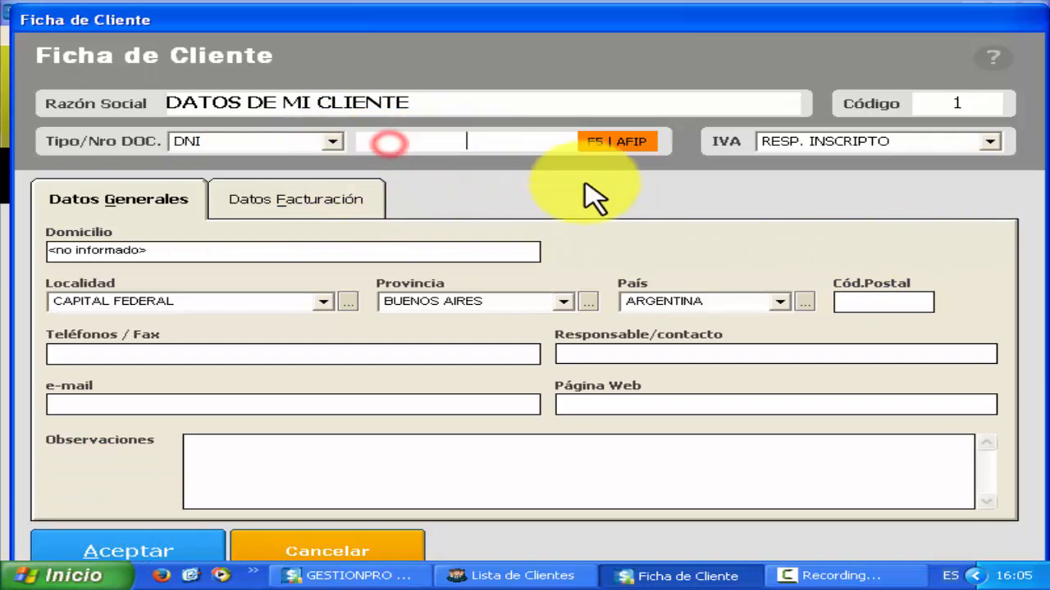
text(123456789)
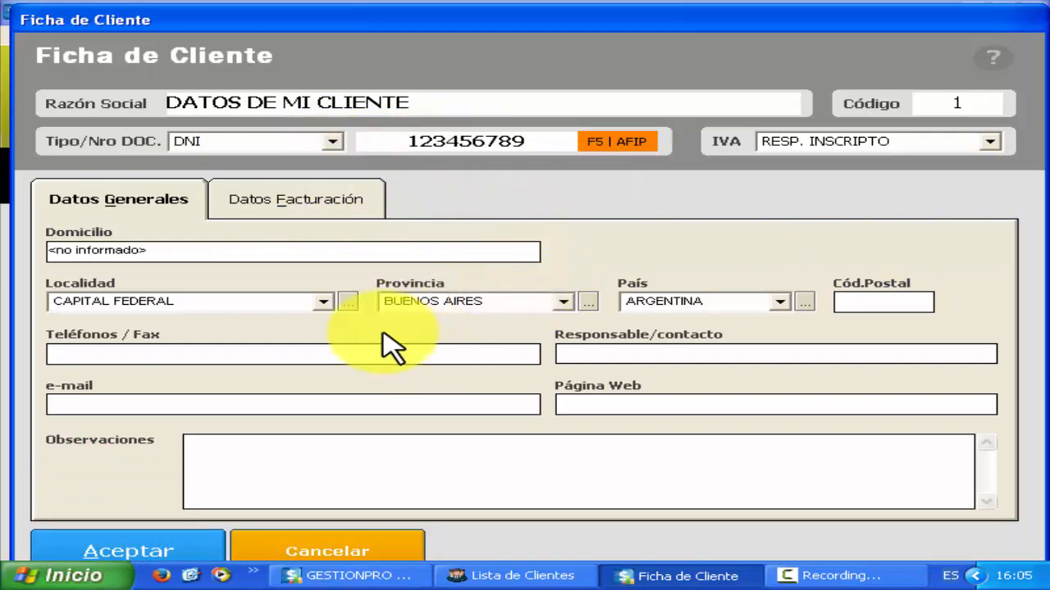
click(336, 205)
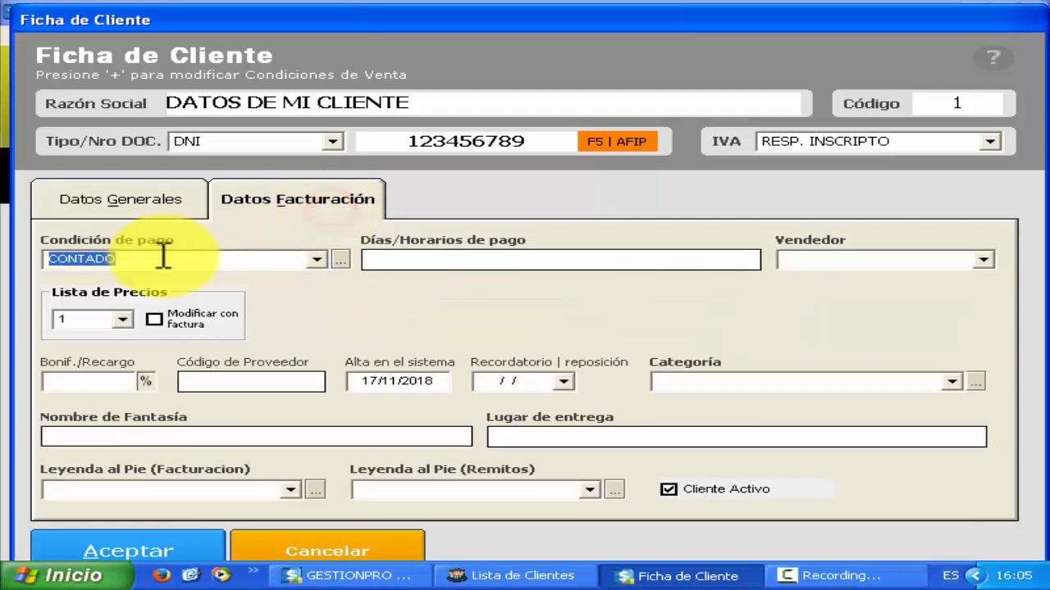
click(211, 545)
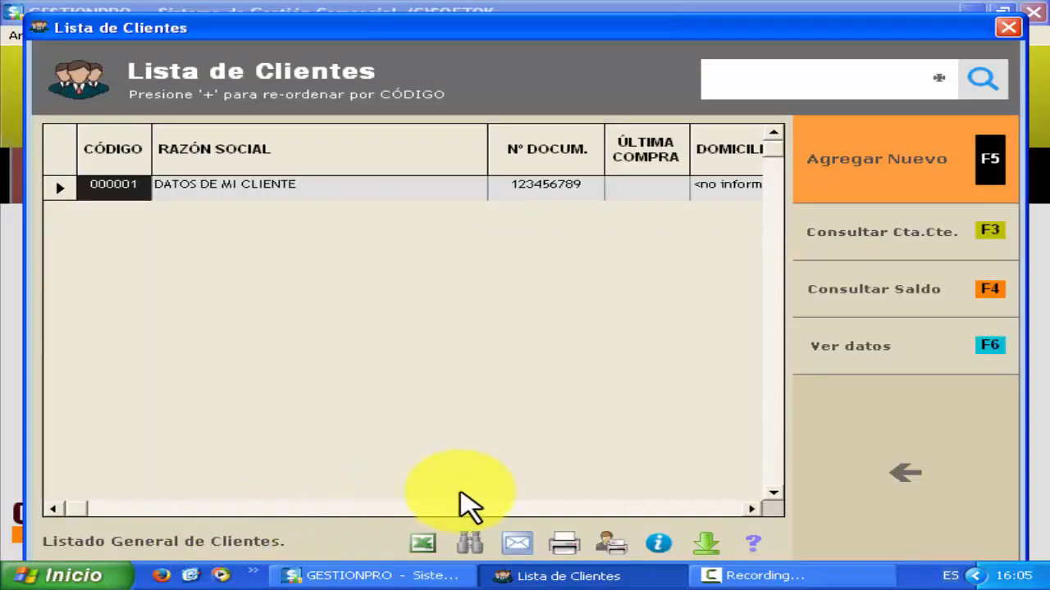
- Close the client list and open F2 Facturación a Clientes, dismissing its help panel
click(1002, 519)
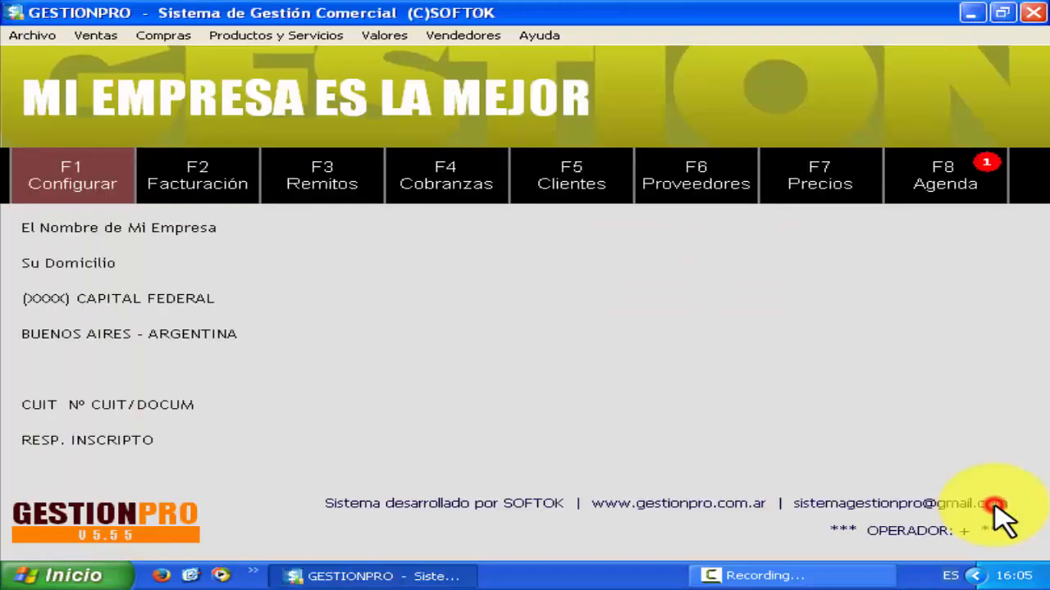
click(247, 195)
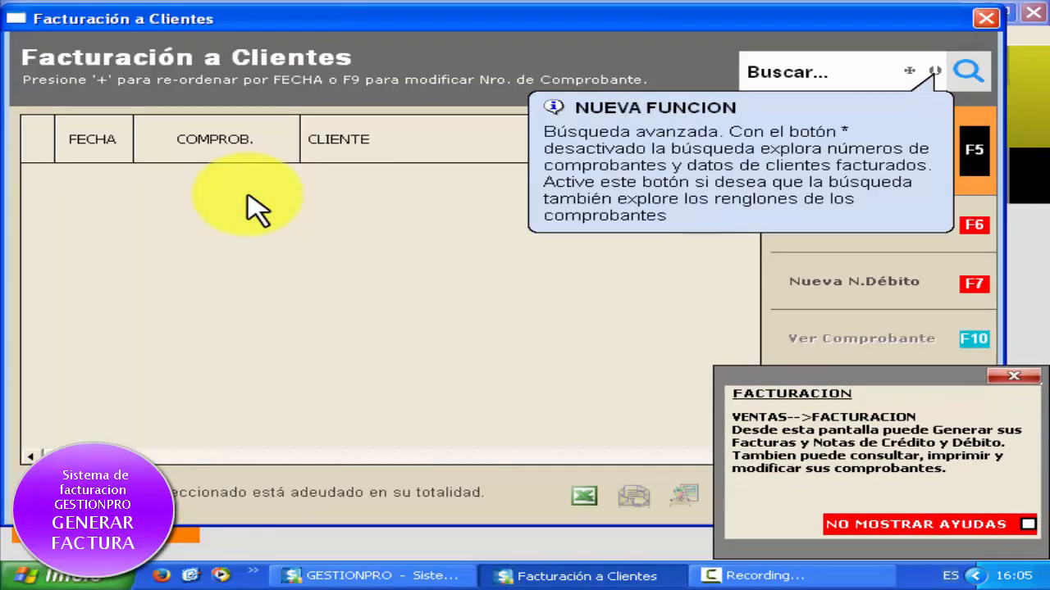
click(1018, 375)
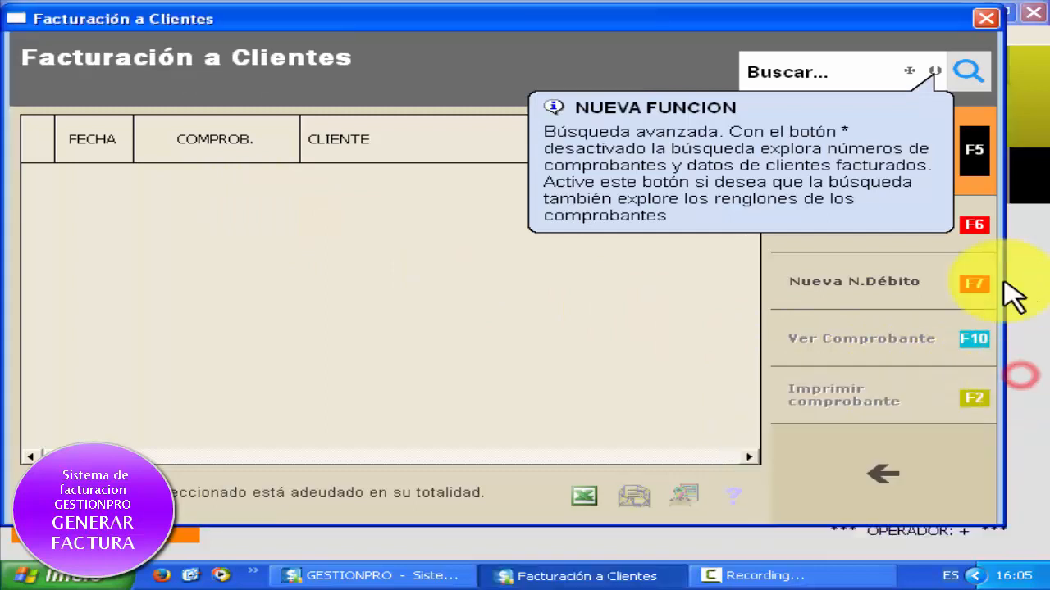
- Turn on the * advanced search so invoice searches also cover invoice lines
click(796, 68)
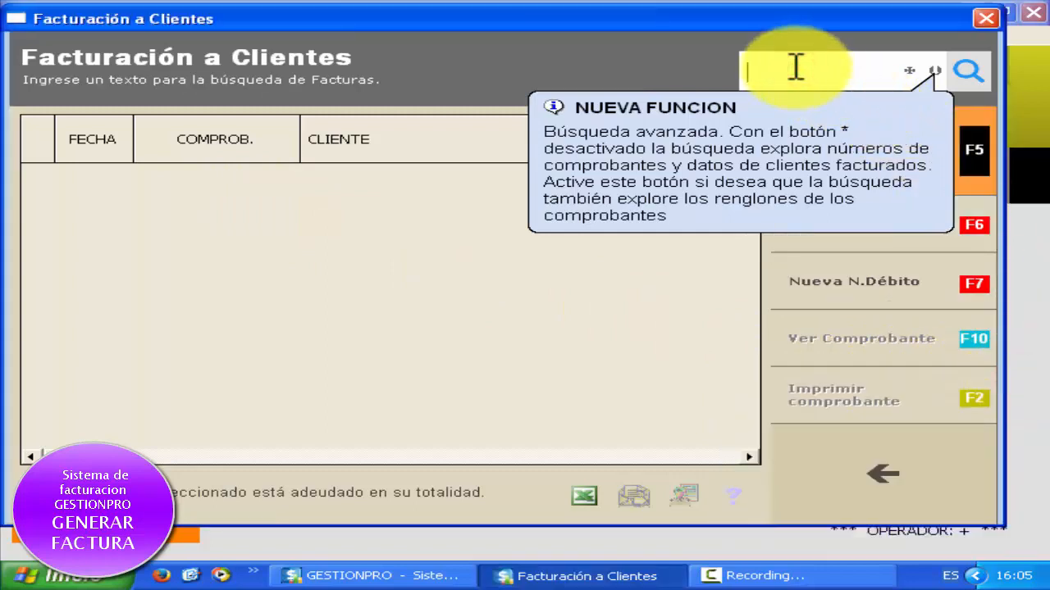
click(935, 71)
click(814, 78)
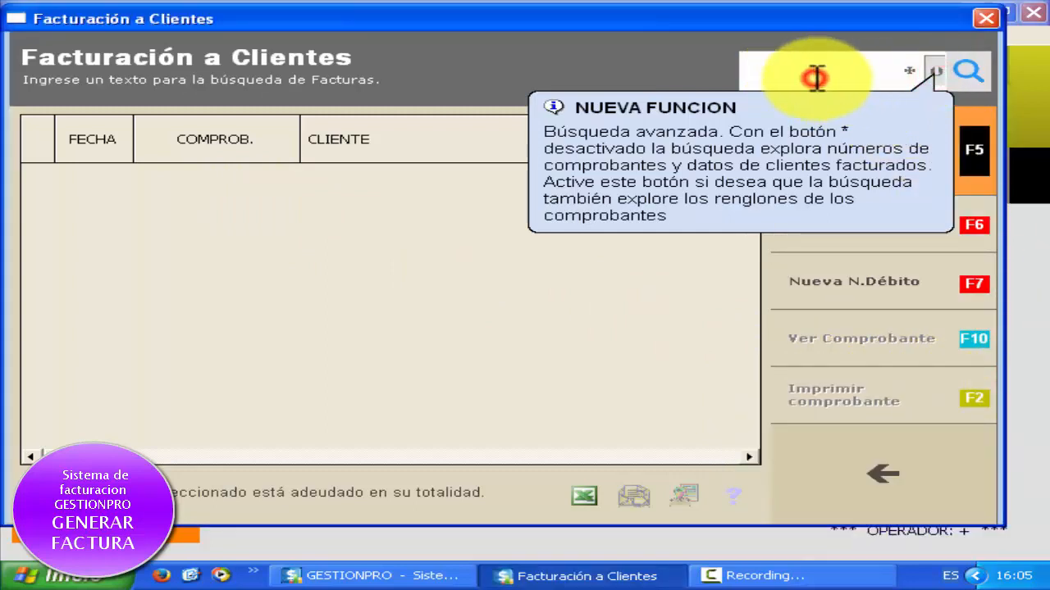
key(Tab)
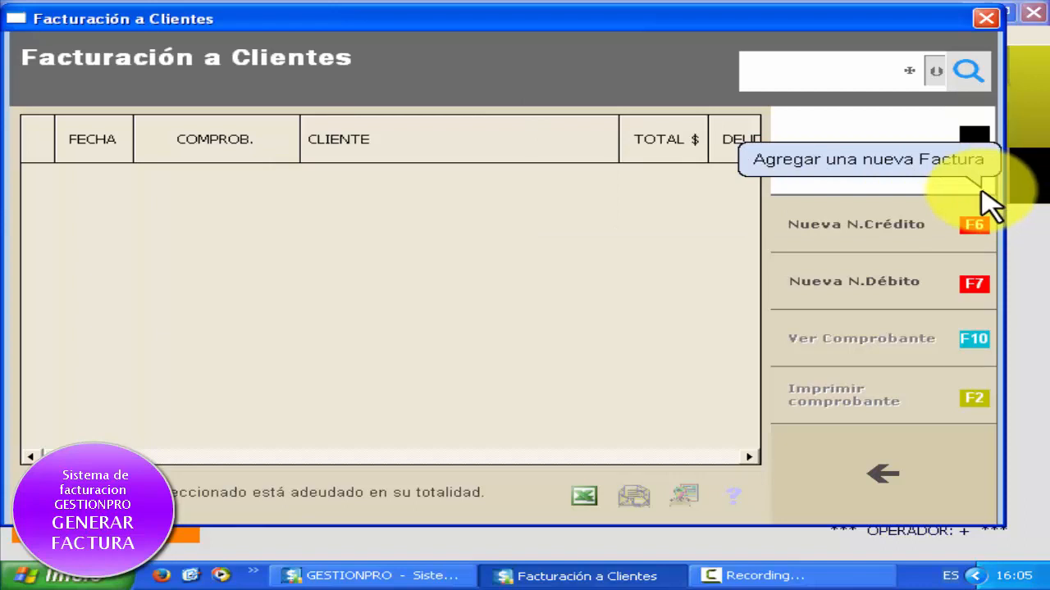
- Start a new invoice for the client DATOS DE MI CLIENTE
click(769, 189)
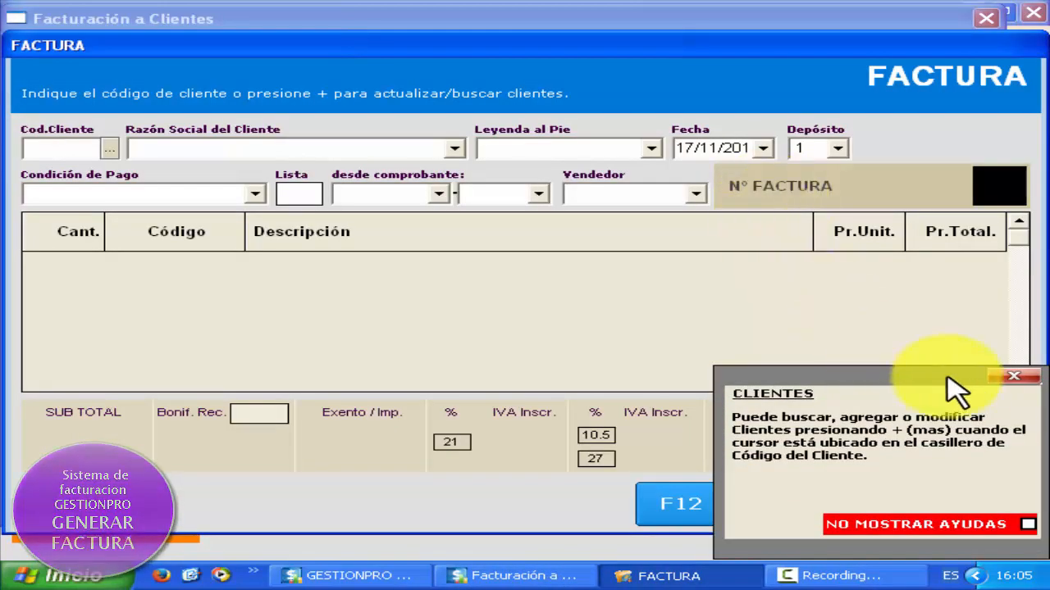
click(1014, 376)
click(455, 149)
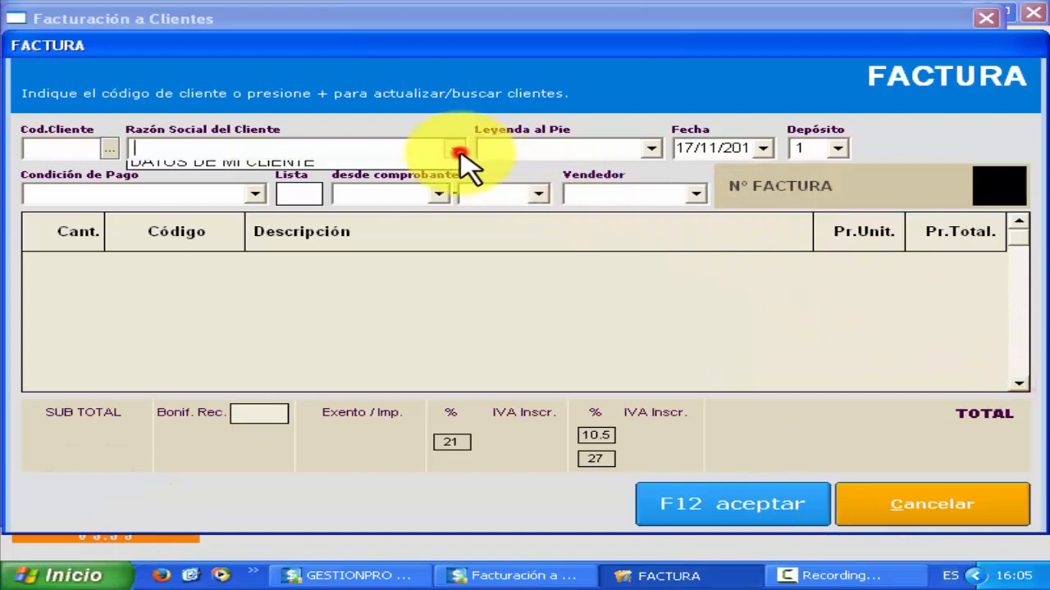
click(447, 172)
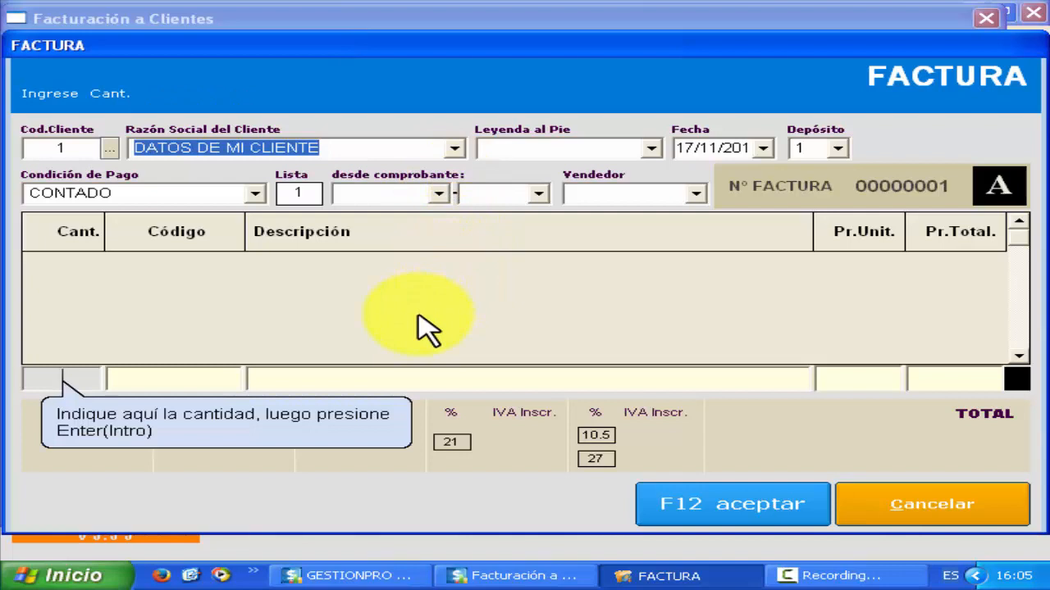
- Add one LB20002-U from the price list to the invoice at 150.00
key(Return)
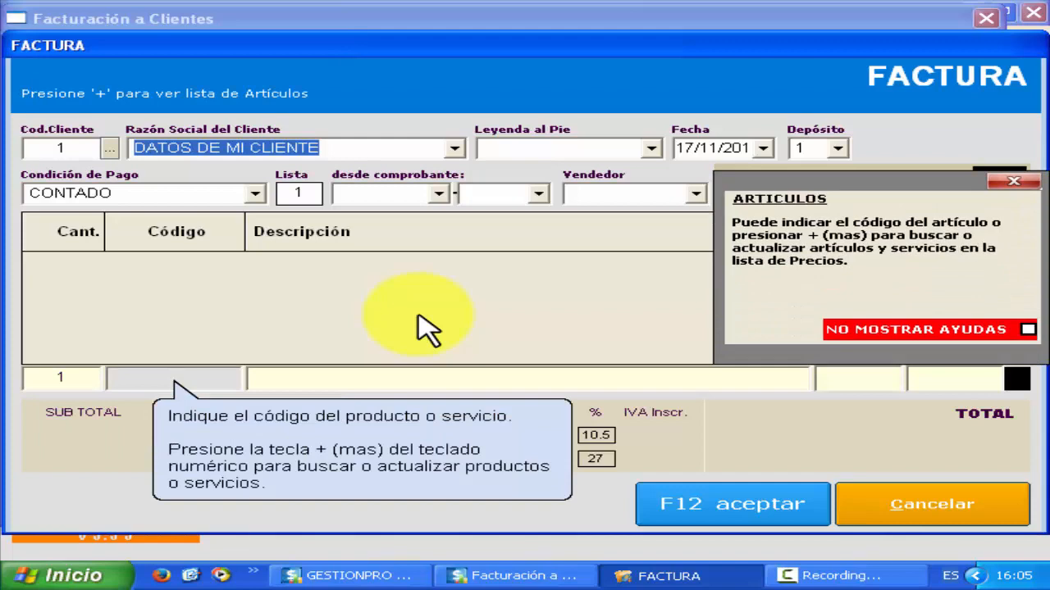
key(plus)
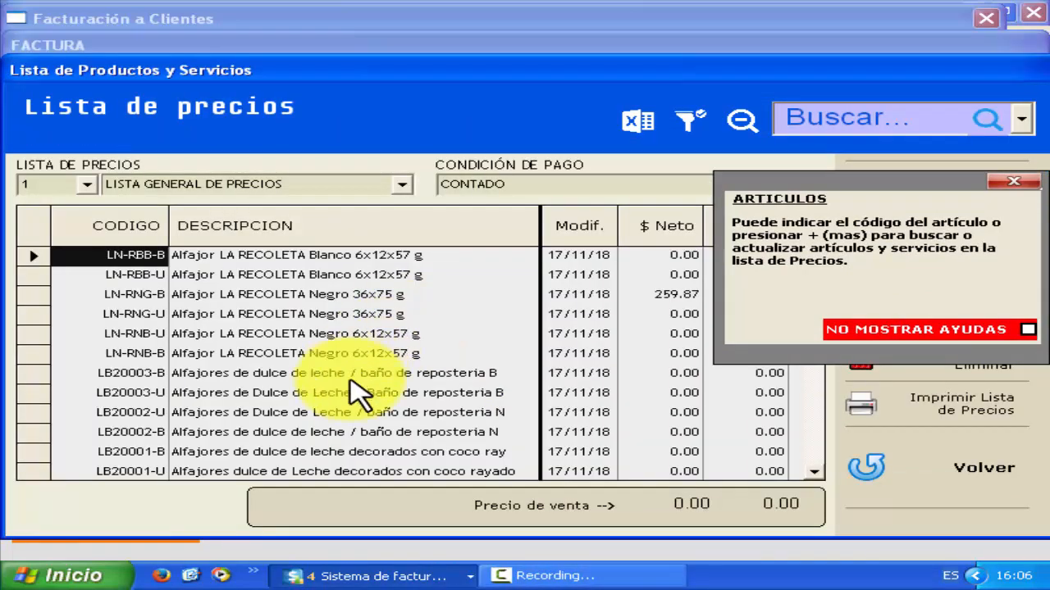
click(994, 181)
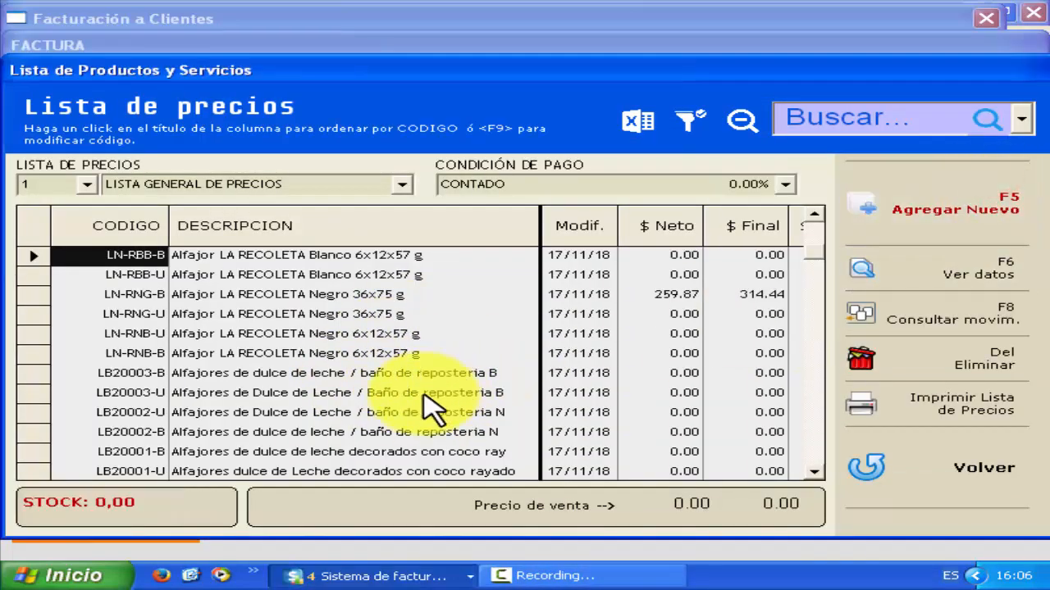
click(399, 412)
click(910, 480)
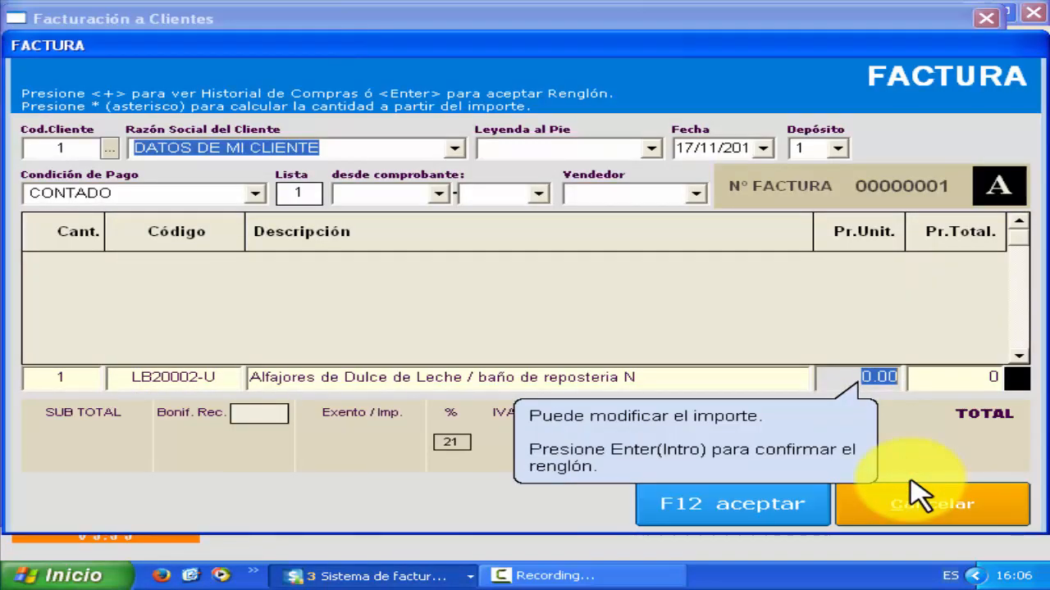
key(Return)
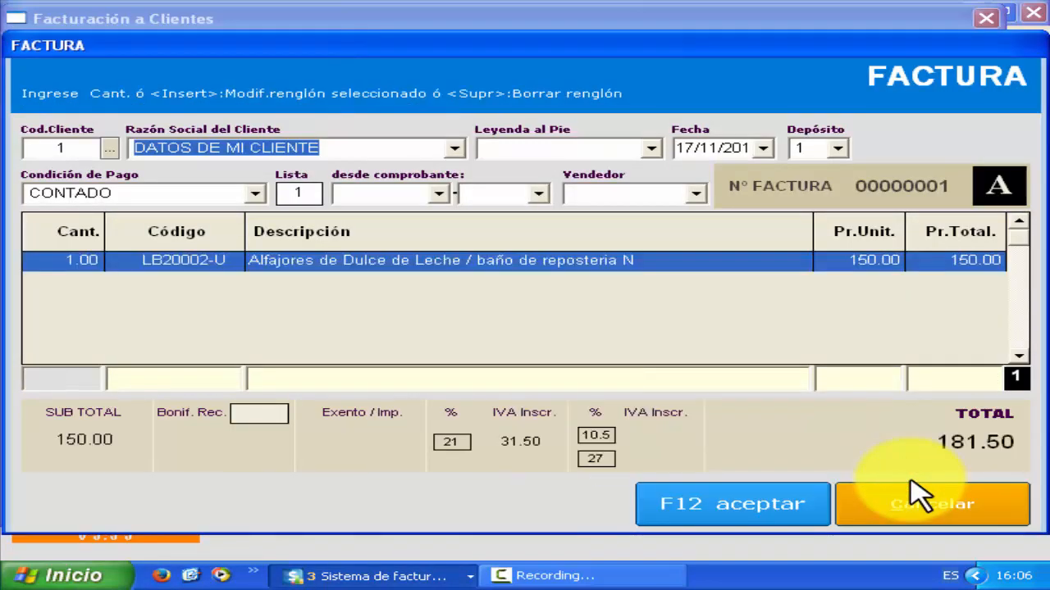
- Add a line of 2 LB20004-B Alfajores Mousse, found by searching 'alfaj'
text(2)
key(Return)
key(plus)
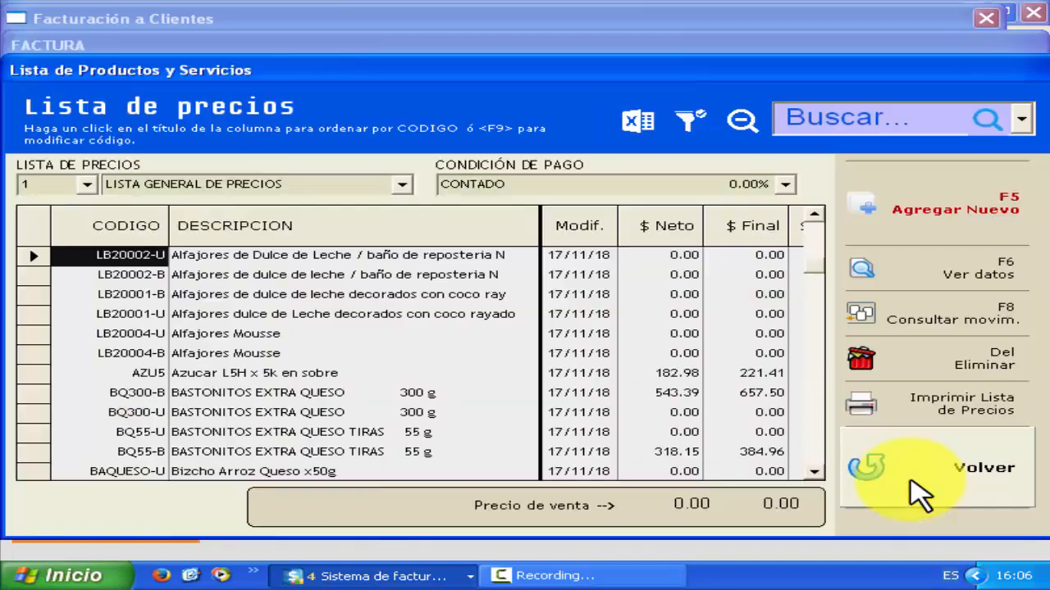
text(alfaj)
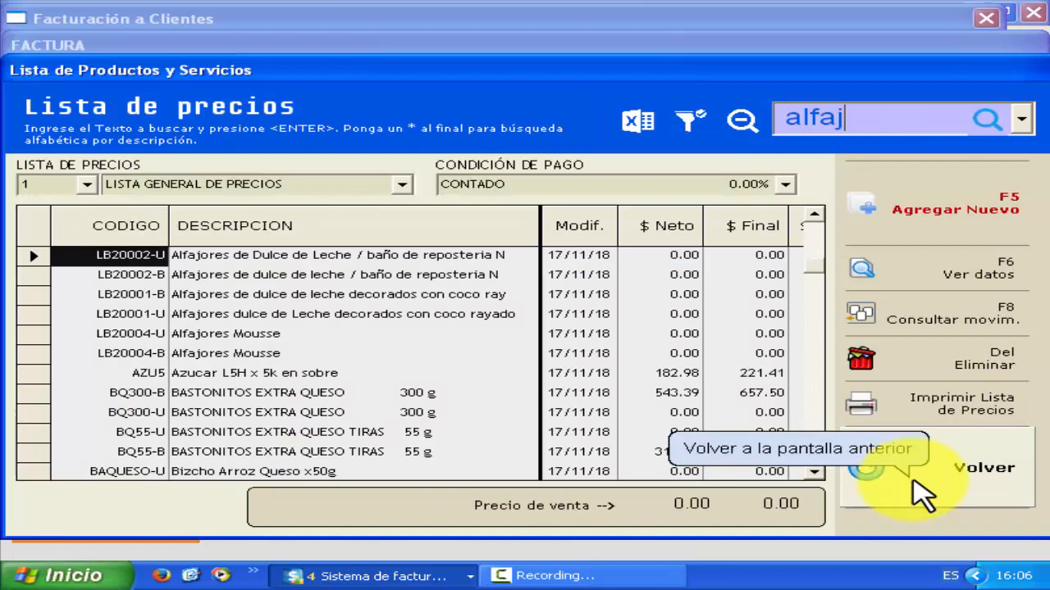
key(Return)
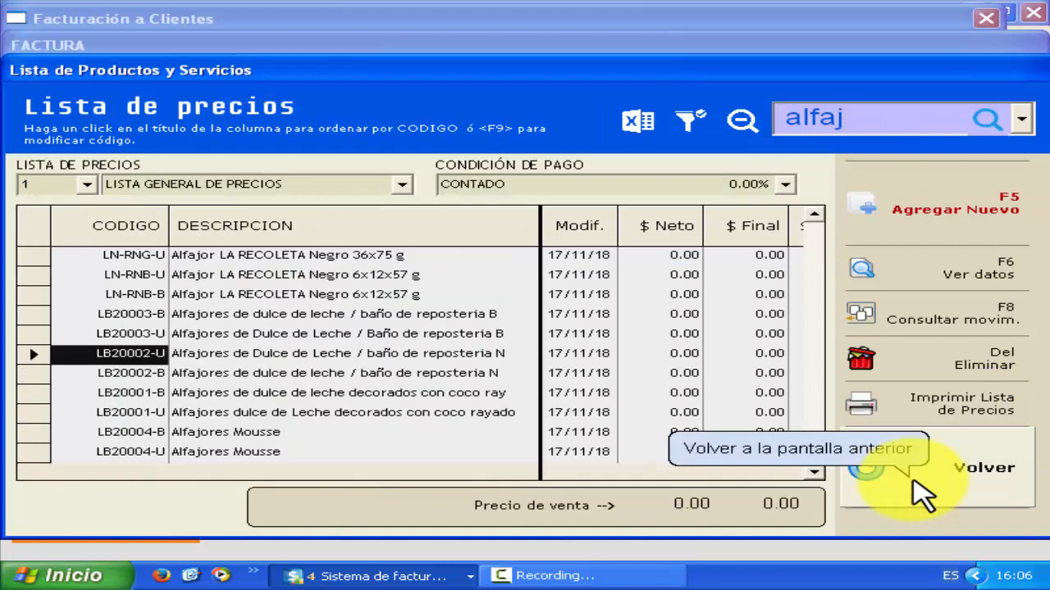
click(219, 432)
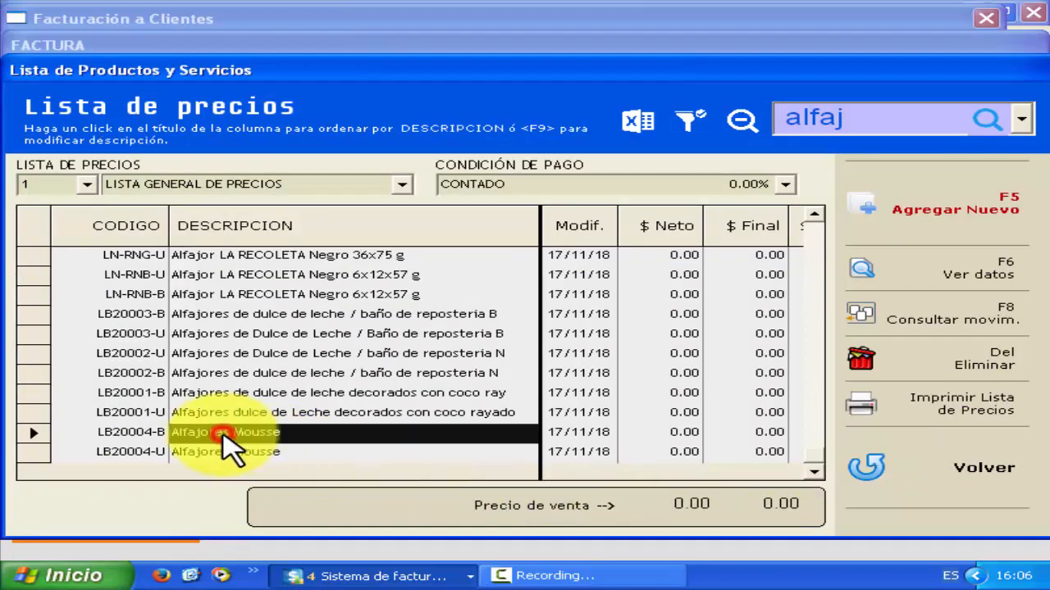
click(907, 475)
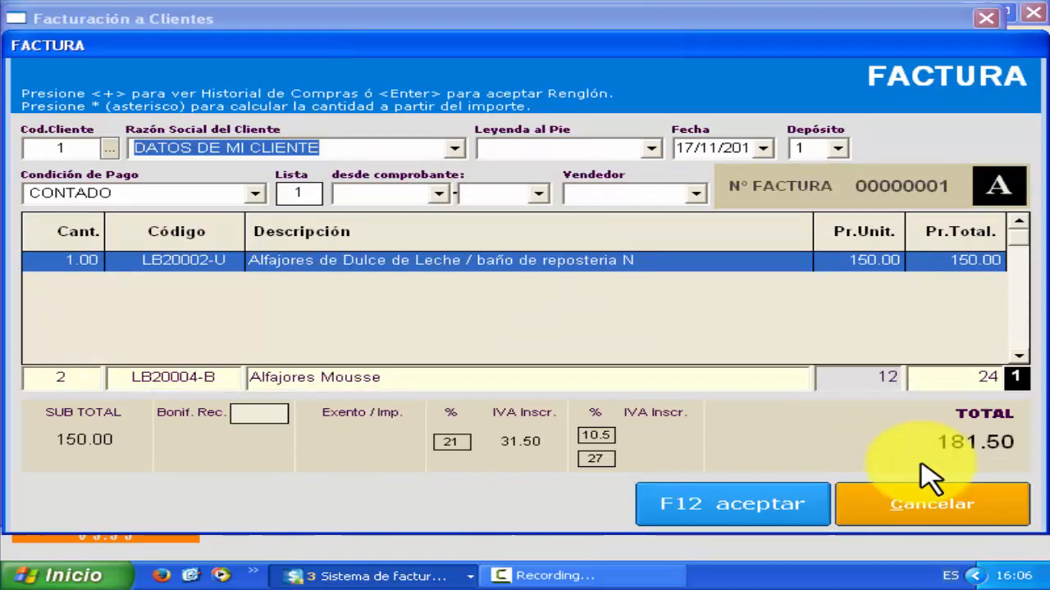
key(Return)
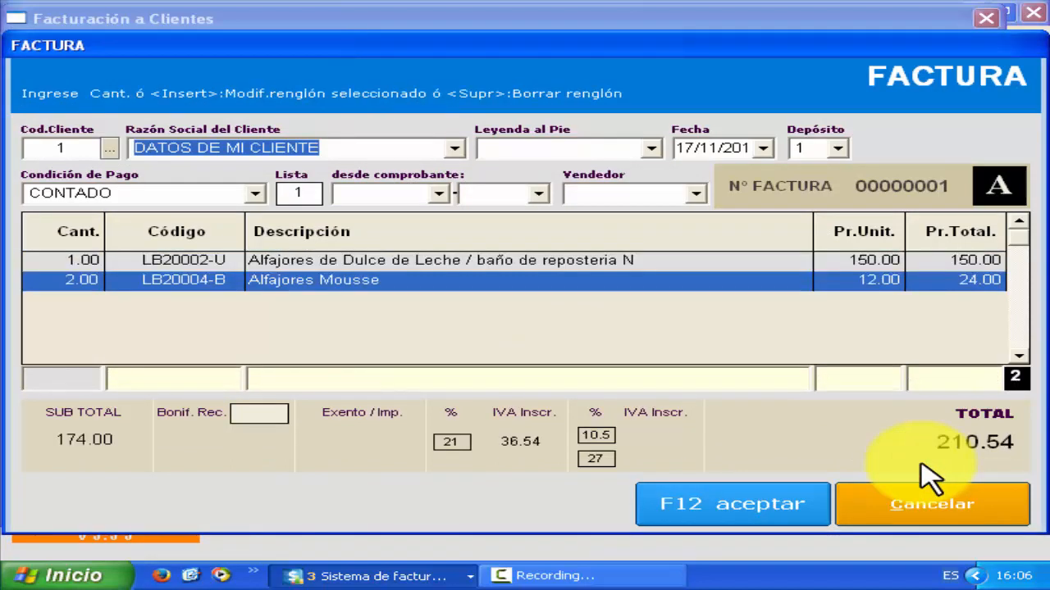
- Accept the 210.54 invoice paid with 300 cash, print it, and go back to the main screen
click(807, 516)
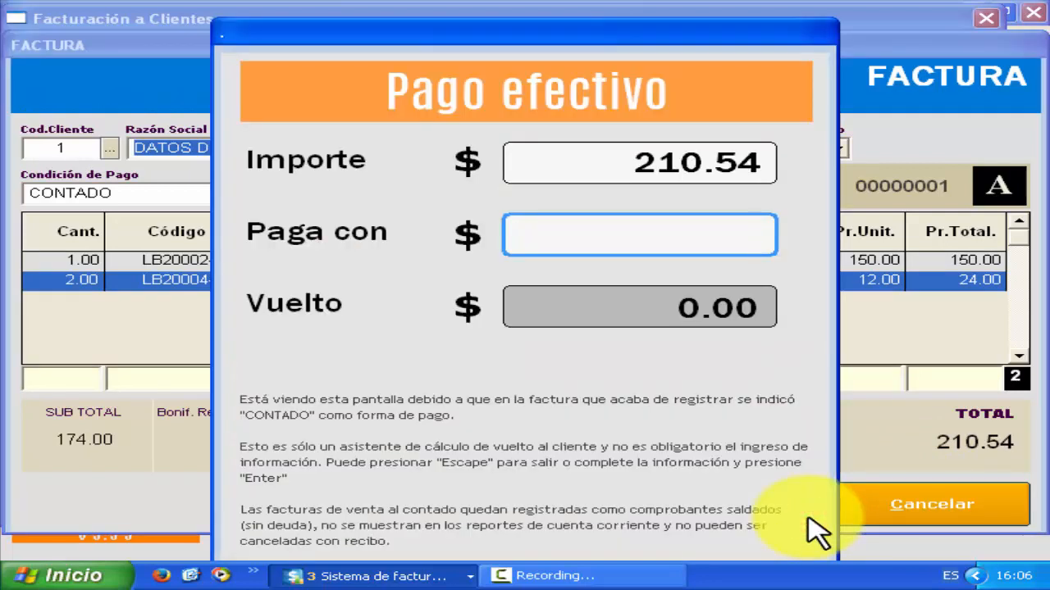
text(30)
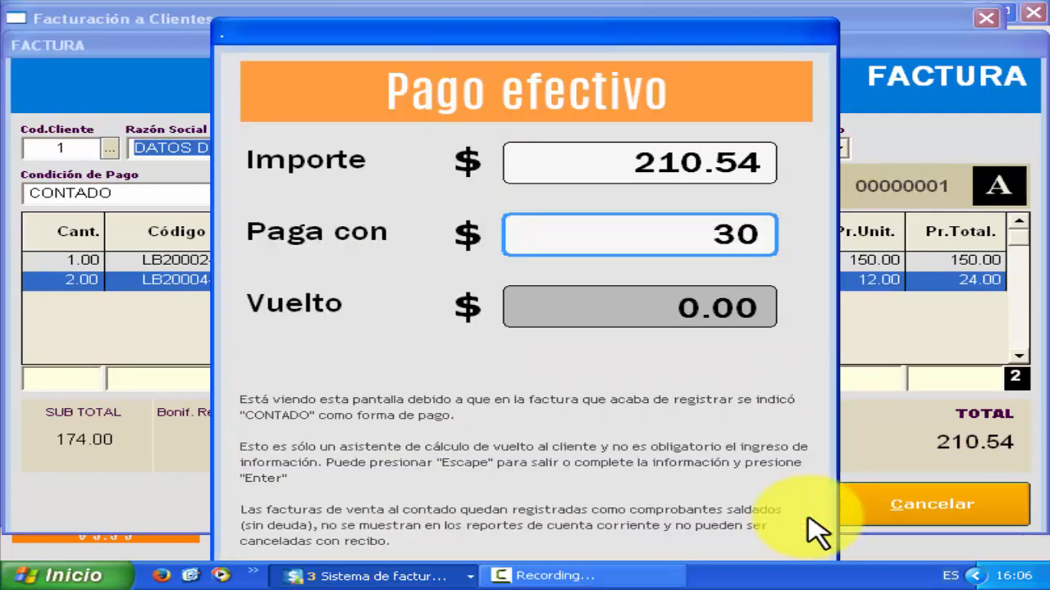
text(0)
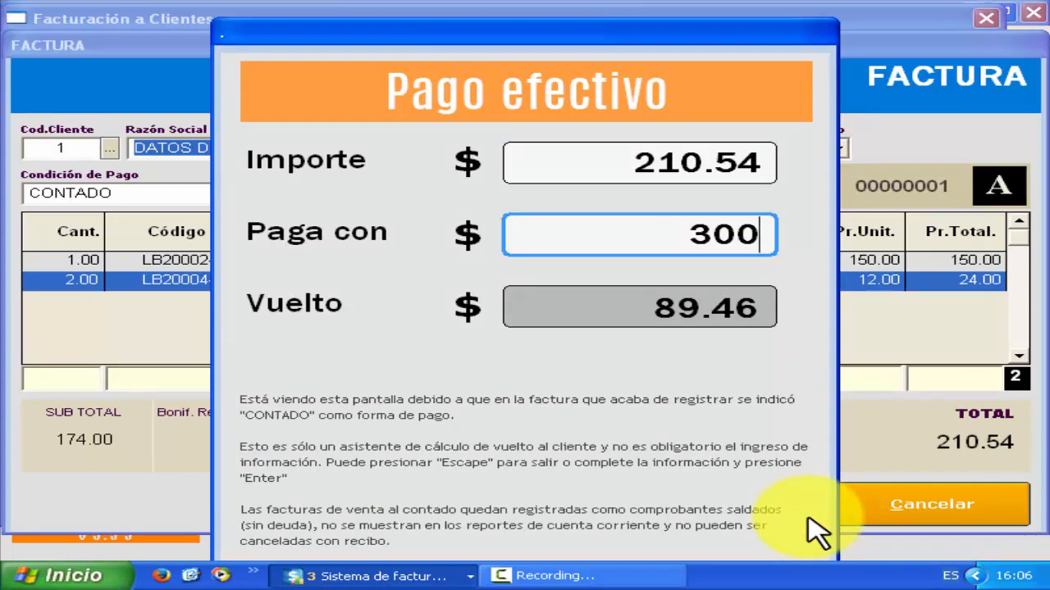
key(Return)
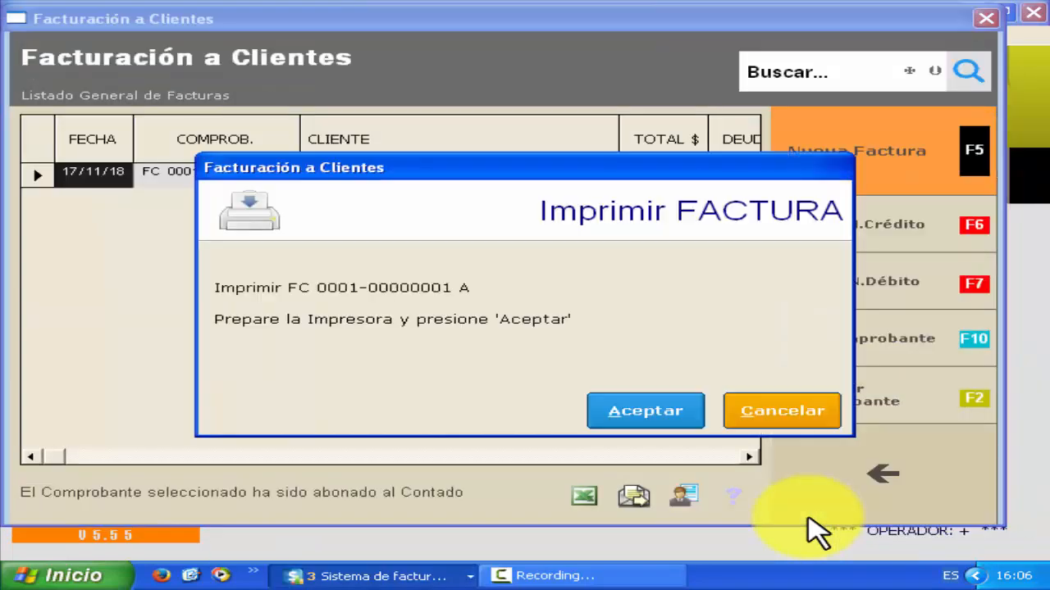
click(689, 424)
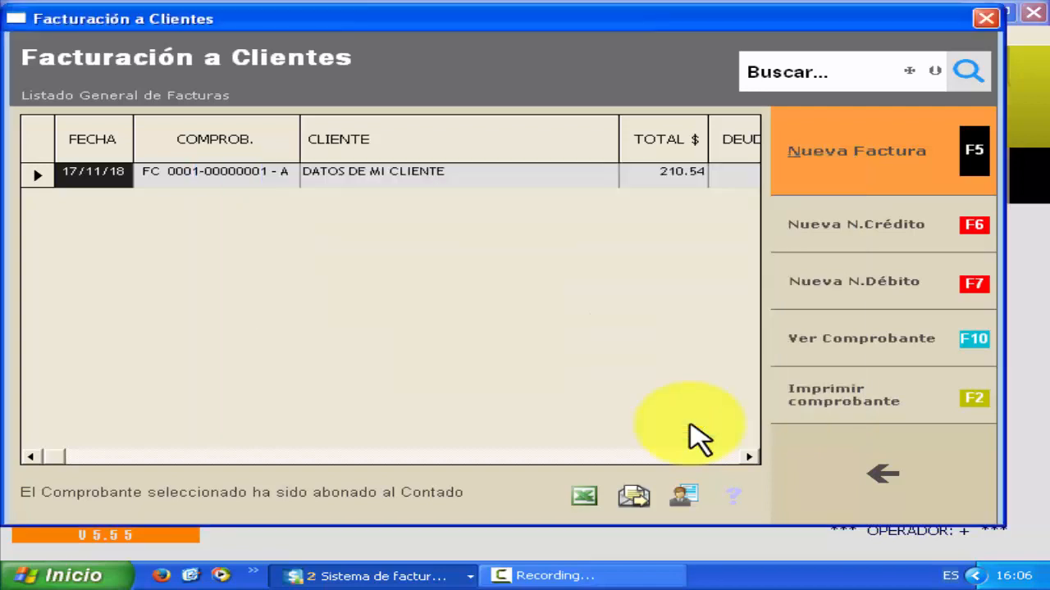
click(949, 502)
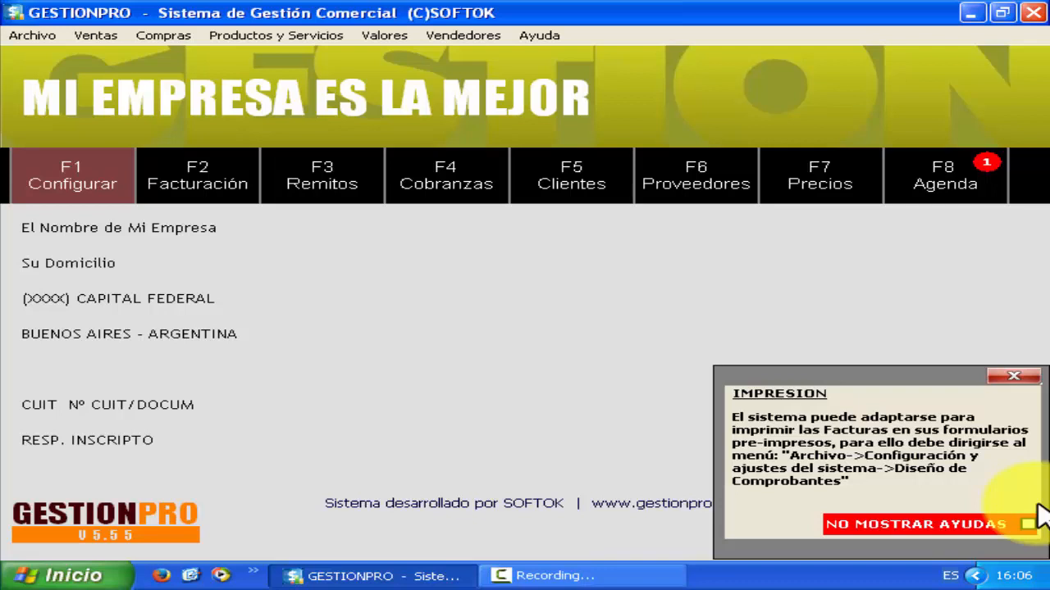
click(1015, 379)
click(29, 36)
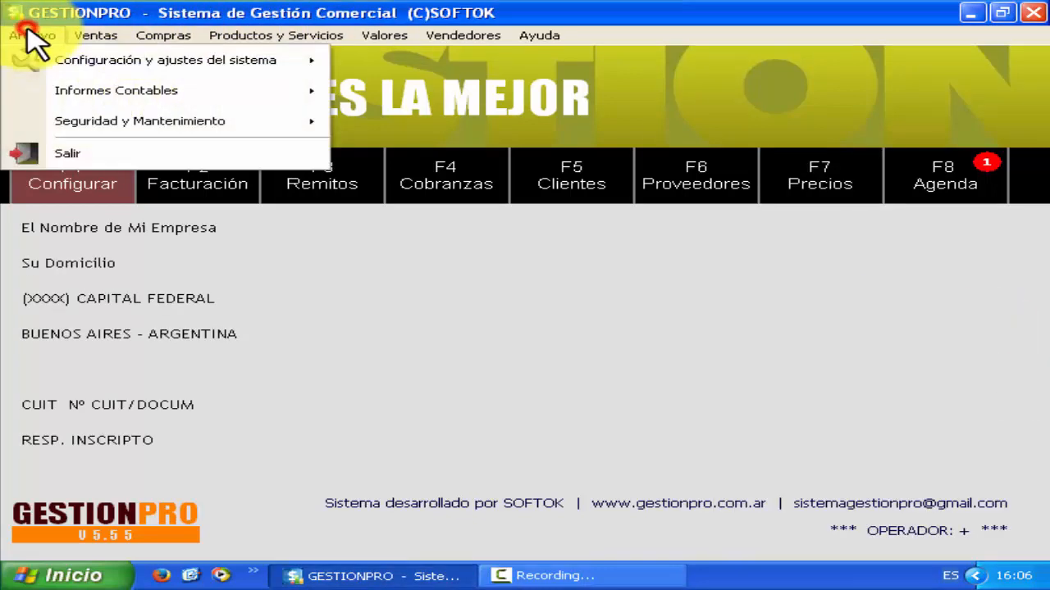
mouse_move(175, 63)
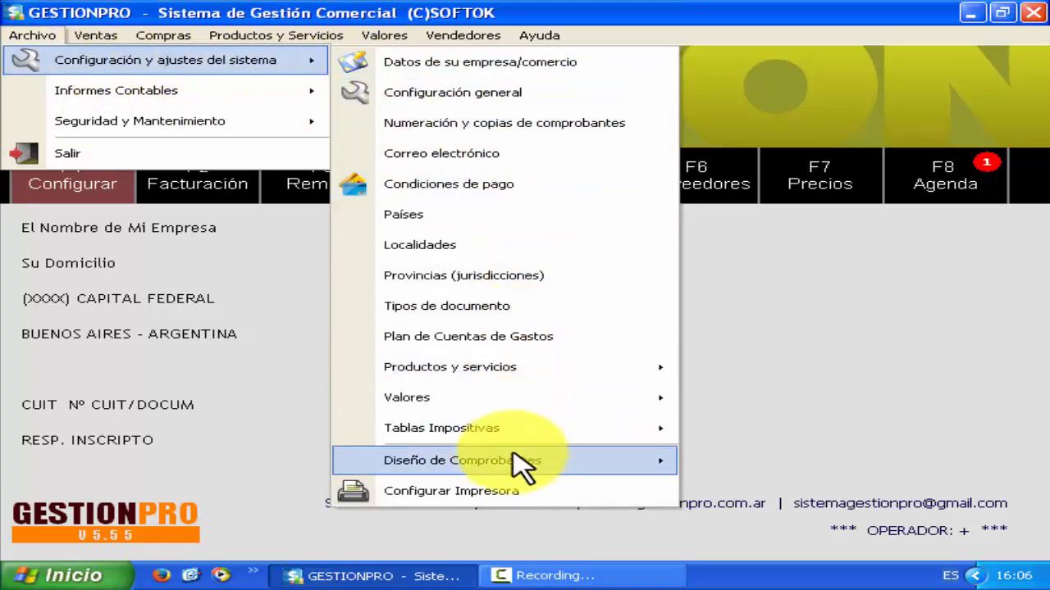
mouse_move(521, 466)
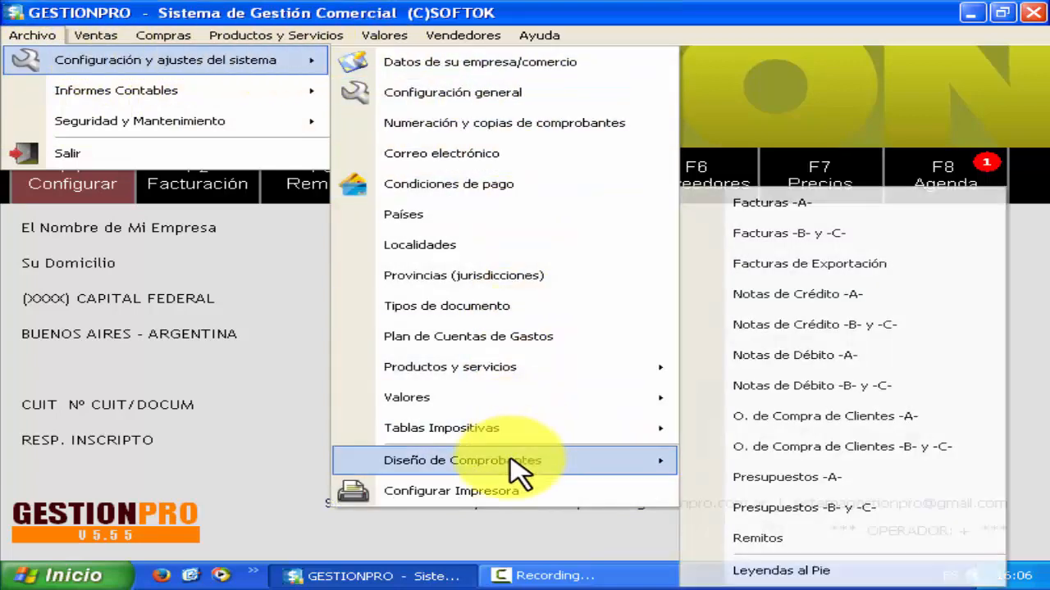
click(881, 206)
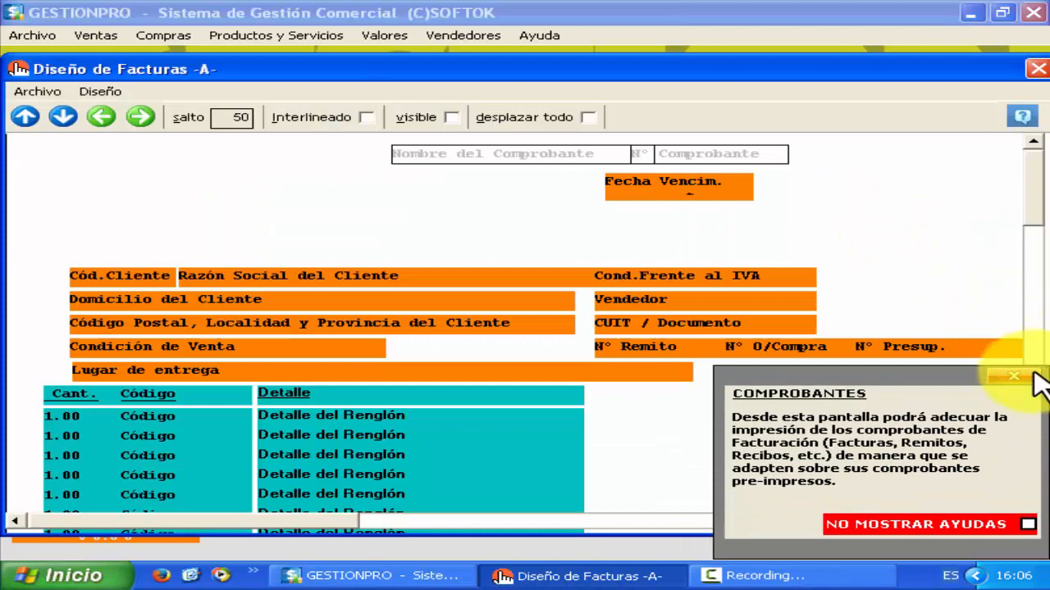
click(1034, 374)
click(1031, 479)
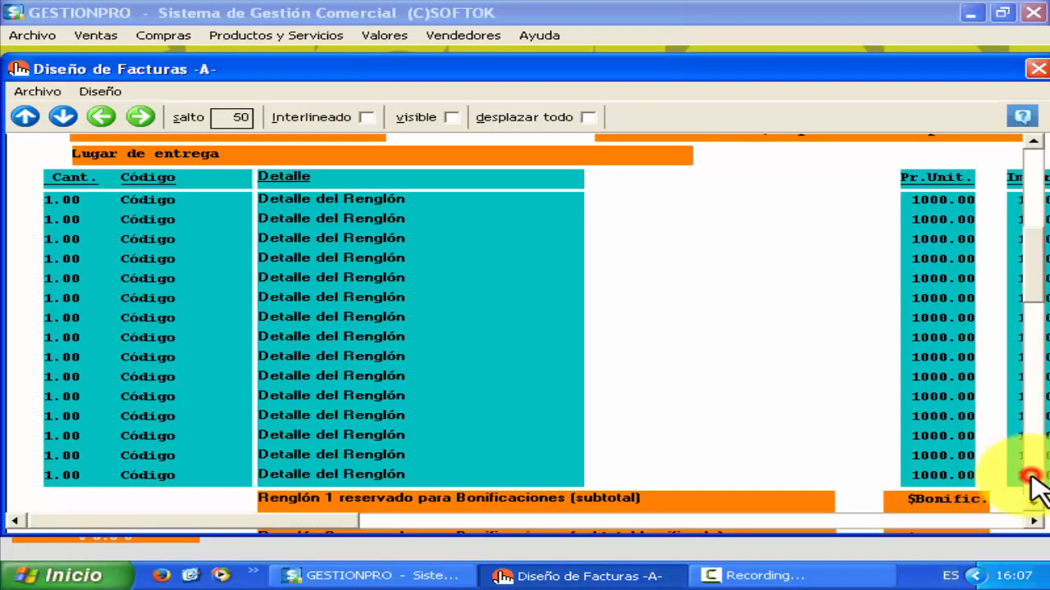
click(1032, 479)
click(1032, 480)
click(1033, 169)
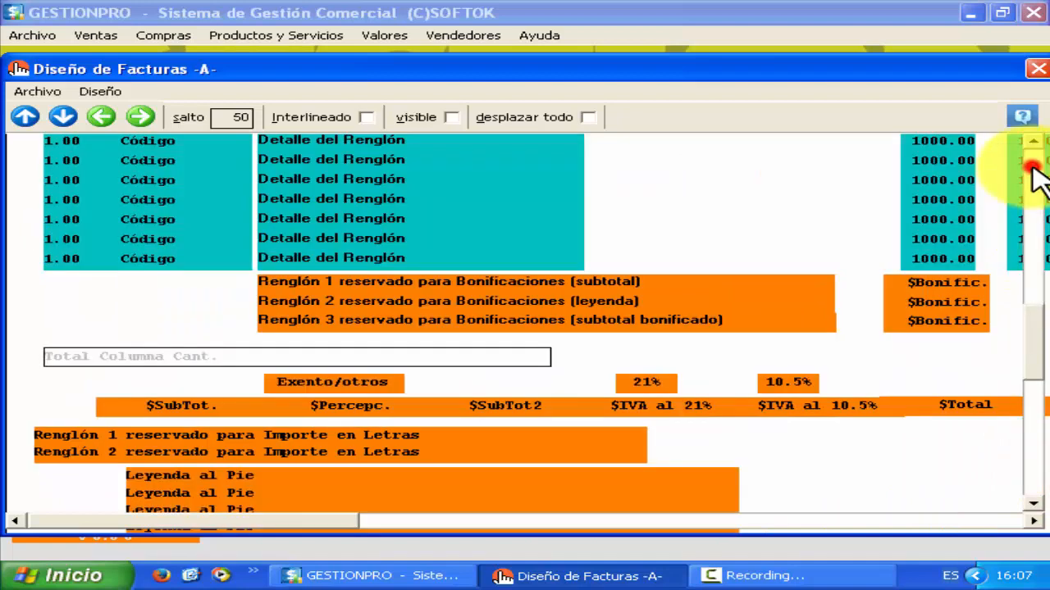
click(1033, 169)
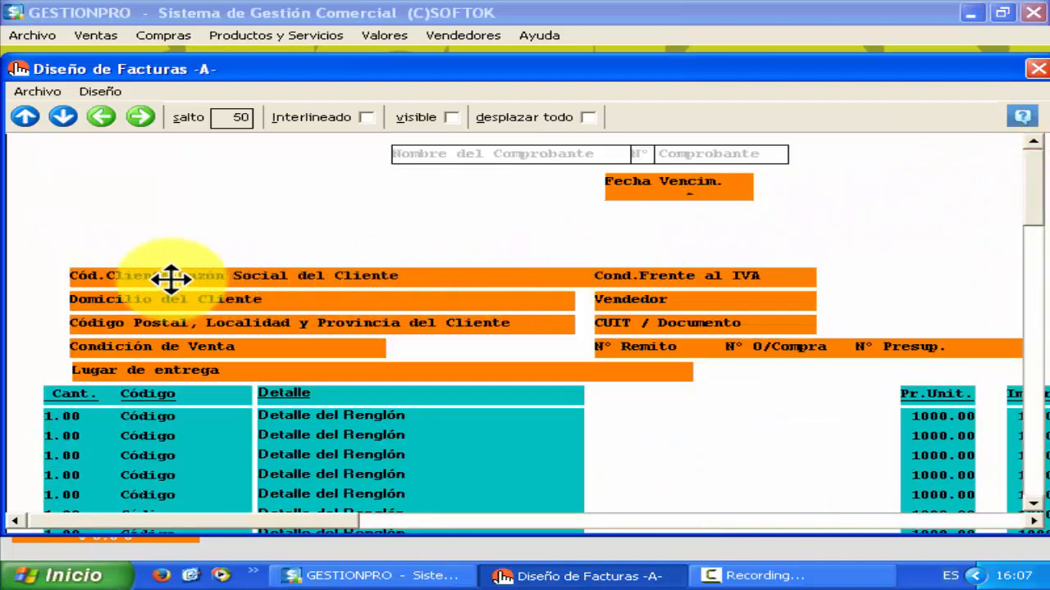
click(133, 277)
key(Up)
key(Up)
key(Up)
key(Up)
key(Up)
key(Up)
key(Up)
key(Up)
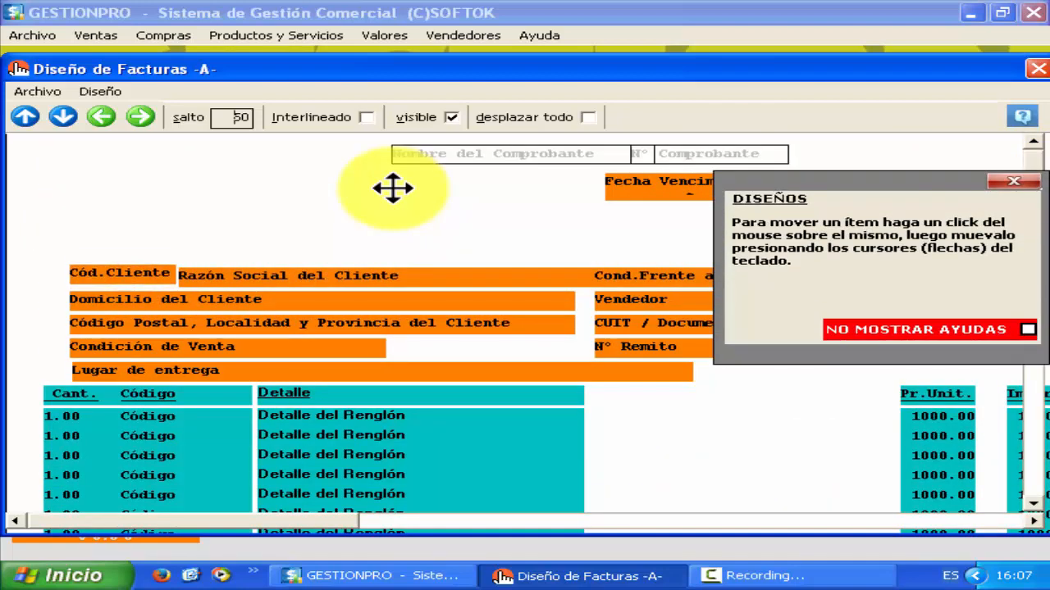
key(Down)
key(Down)
key(Down)
key(Down)
key(Down)
key(Down)
key(Down)
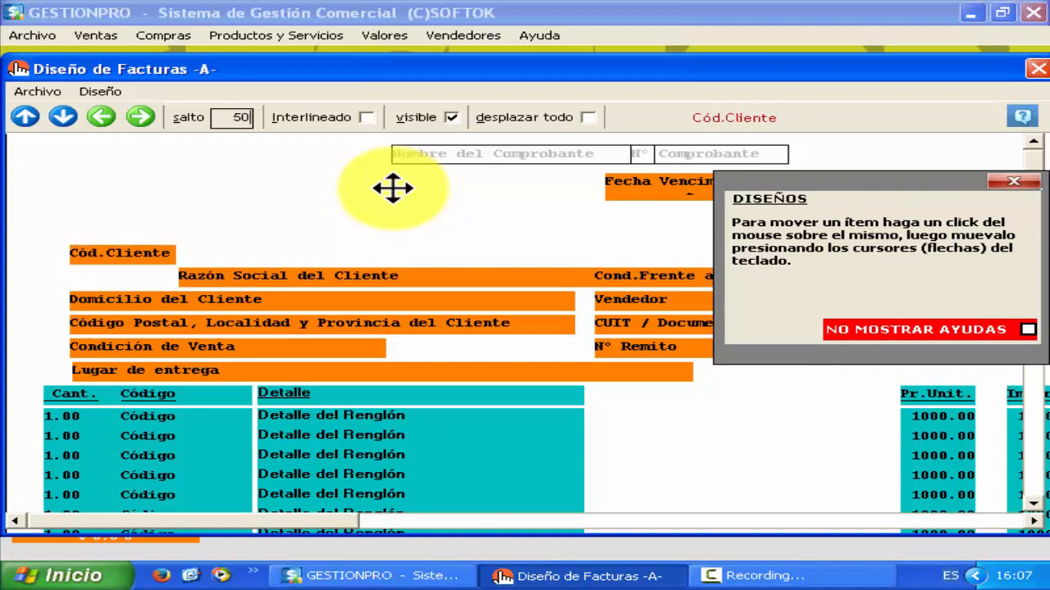
text(0)
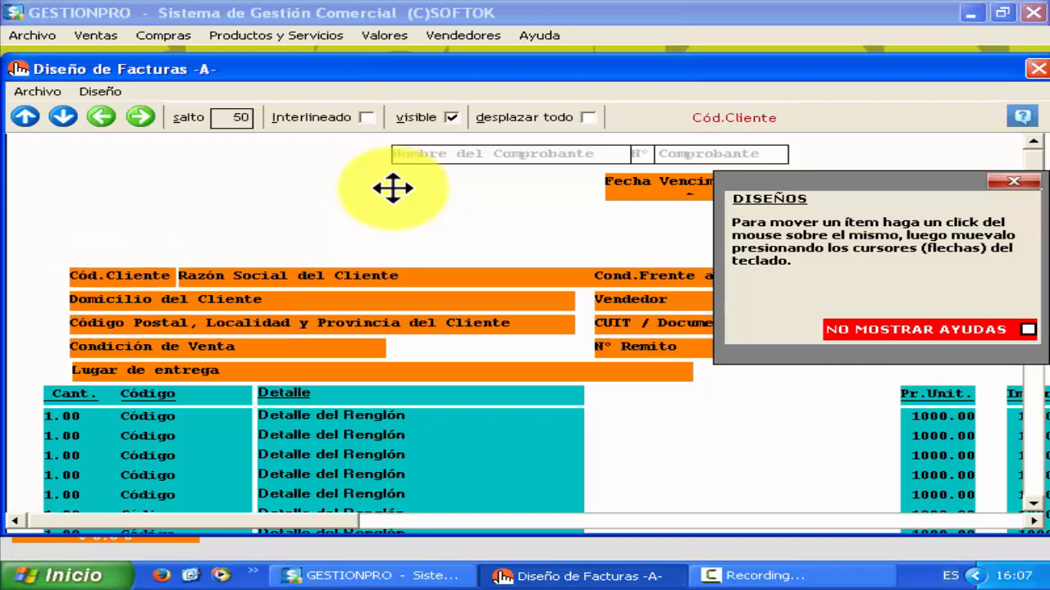
click(1013, 181)
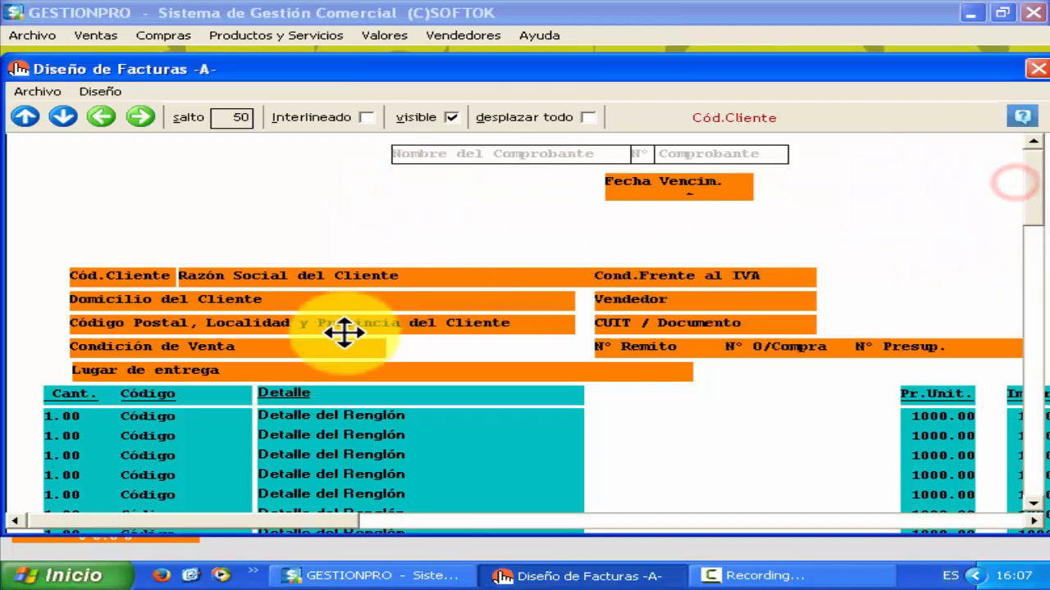
click(124, 351)
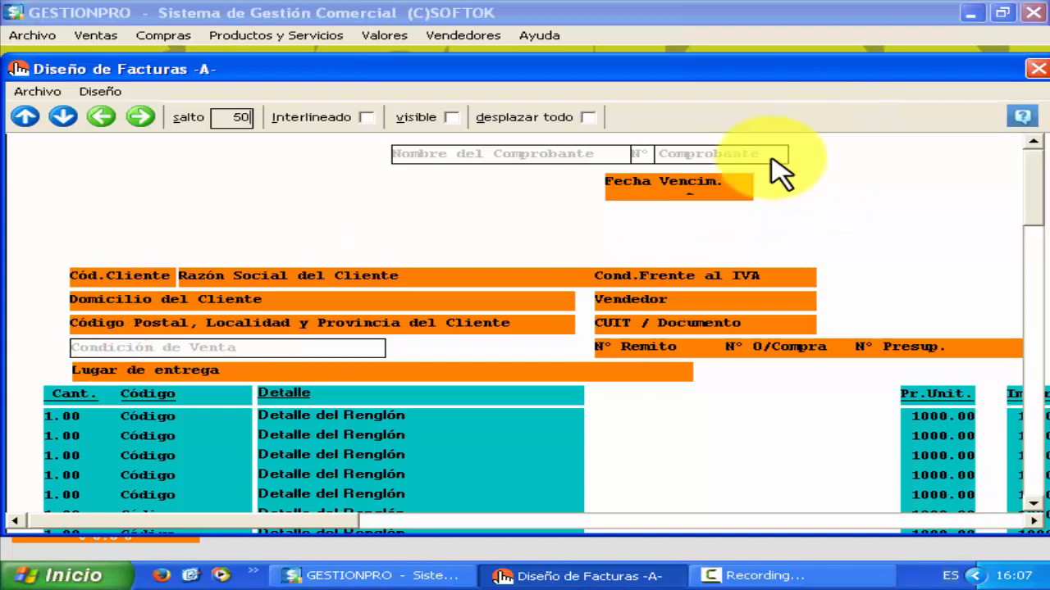
click(269, 324)
click(269, 324)
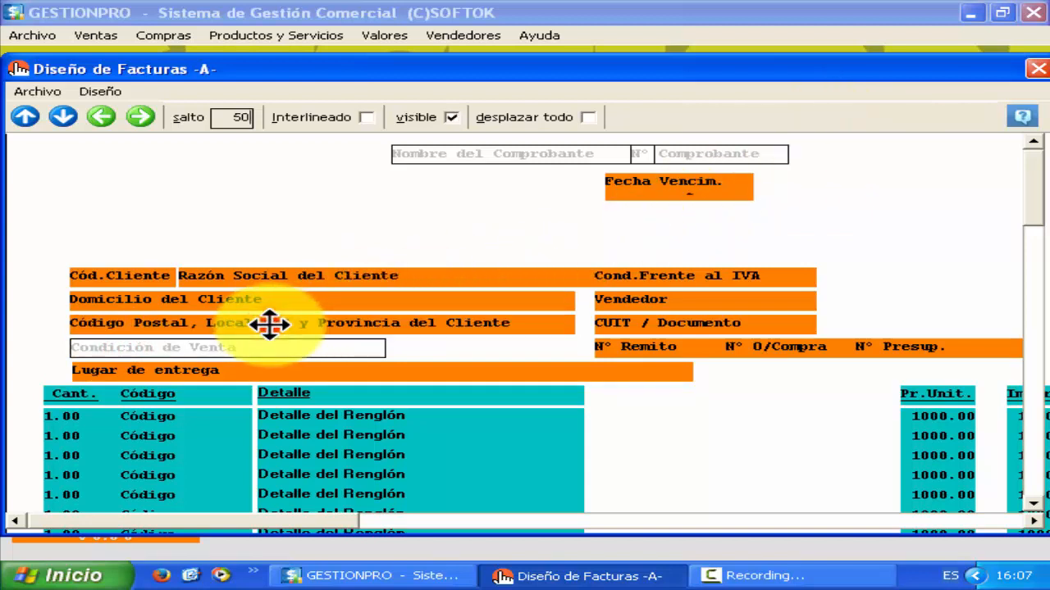
click(1036, 69)
click(534, 336)
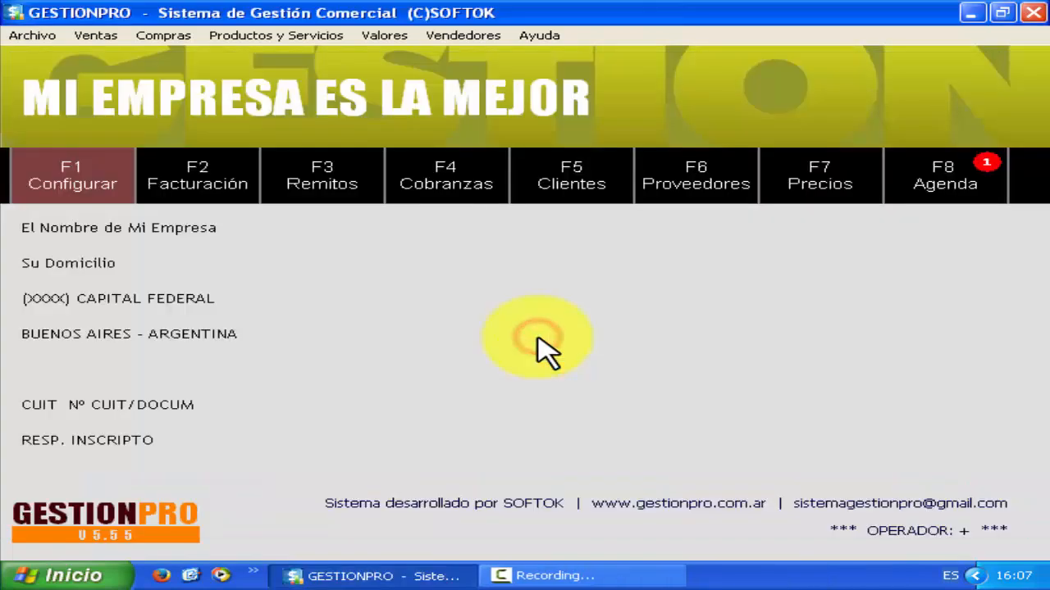